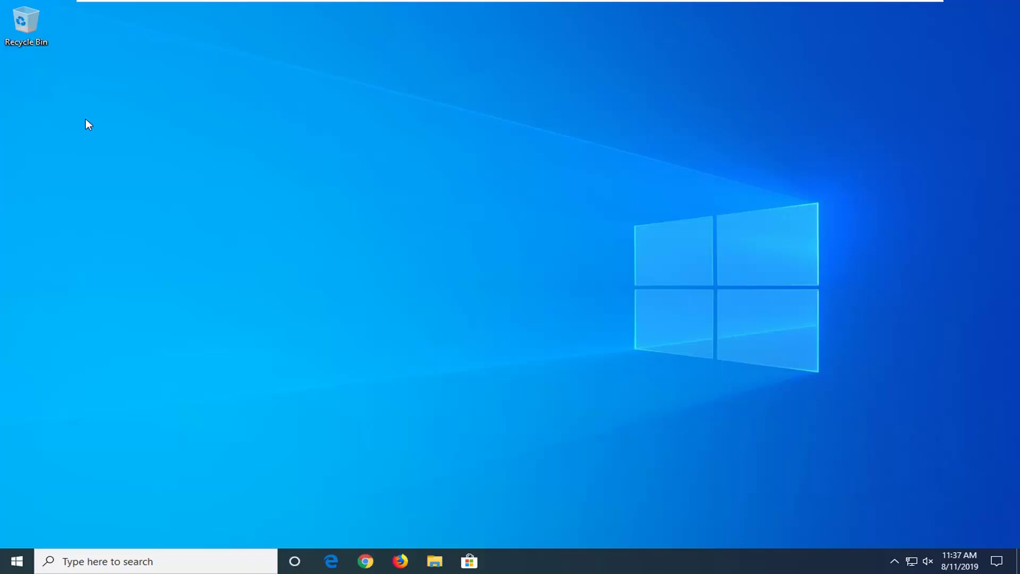
- Check the Recycle Bin's contents and the commands available for emptying it, and close its window
{"action": "double_click", "coordinate": [26, 24]}
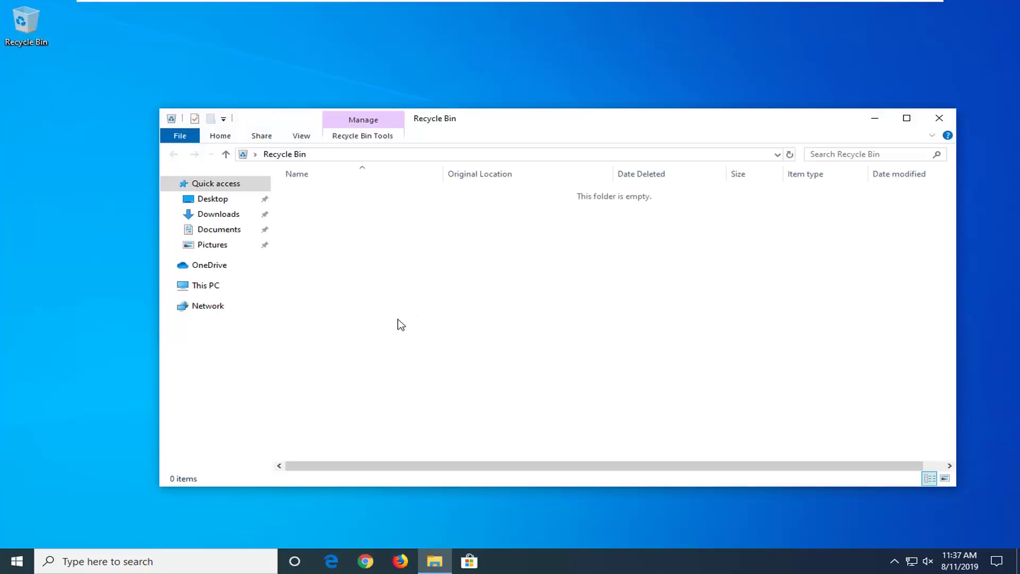
{"action": "right_click", "coordinate": [418, 248]}
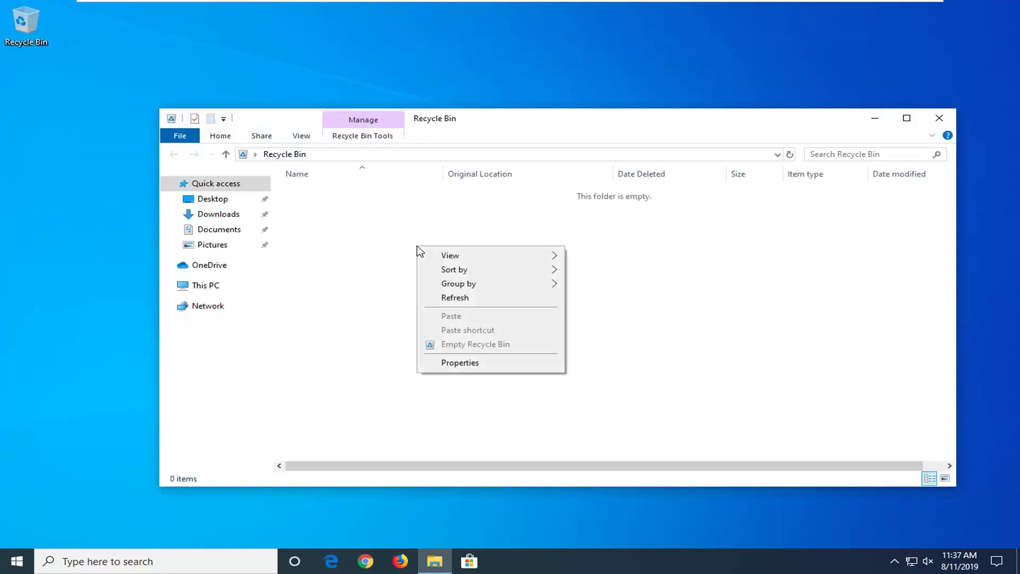
{"action": "left_click", "coordinate": [347, 311]}
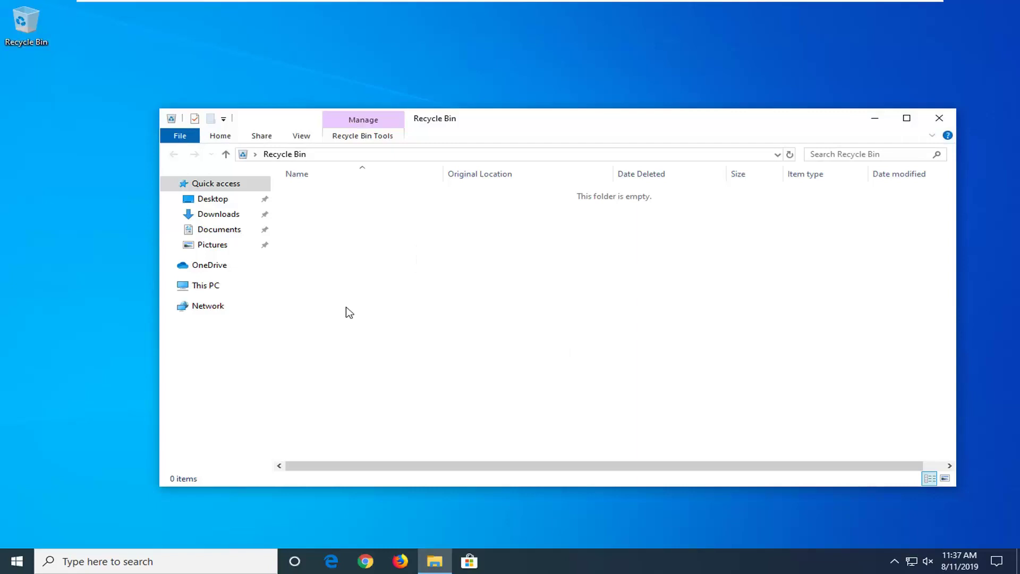
{"action": "left_click", "coordinate": [939, 118]}
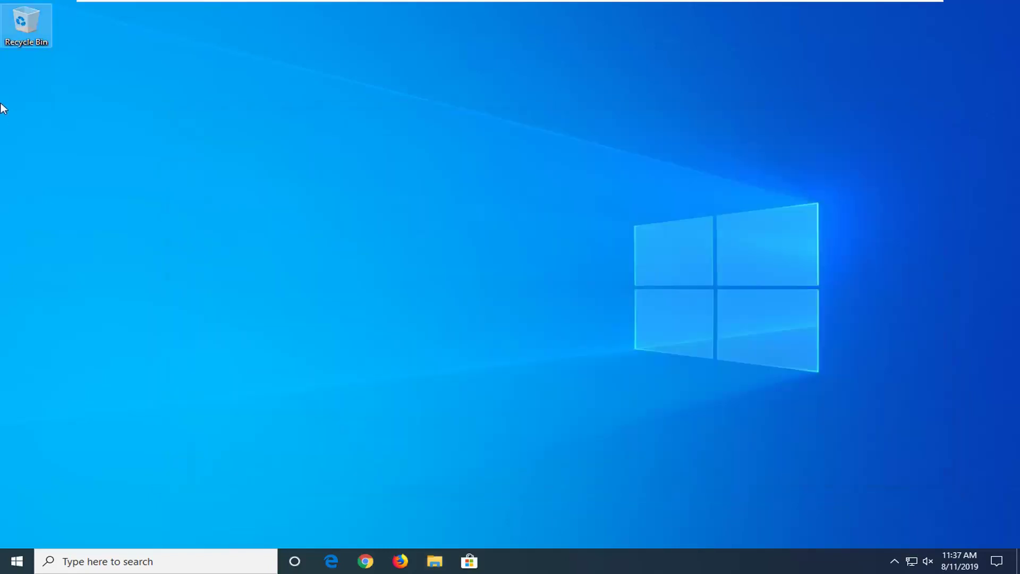
{"action": "right_click", "coordinate": [26, 20]}
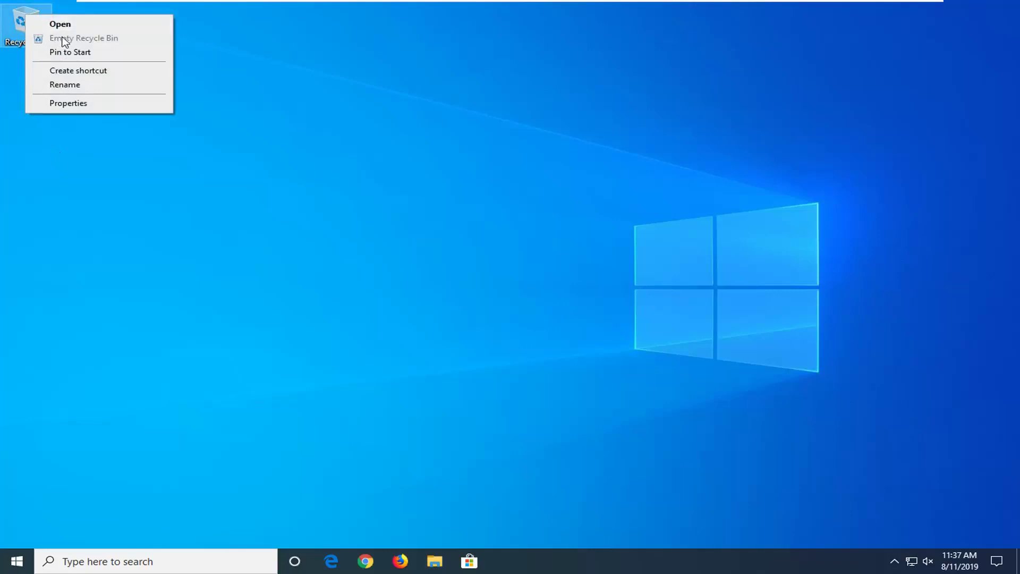
{"action": "left_click", "coordinate": [138, 266]}
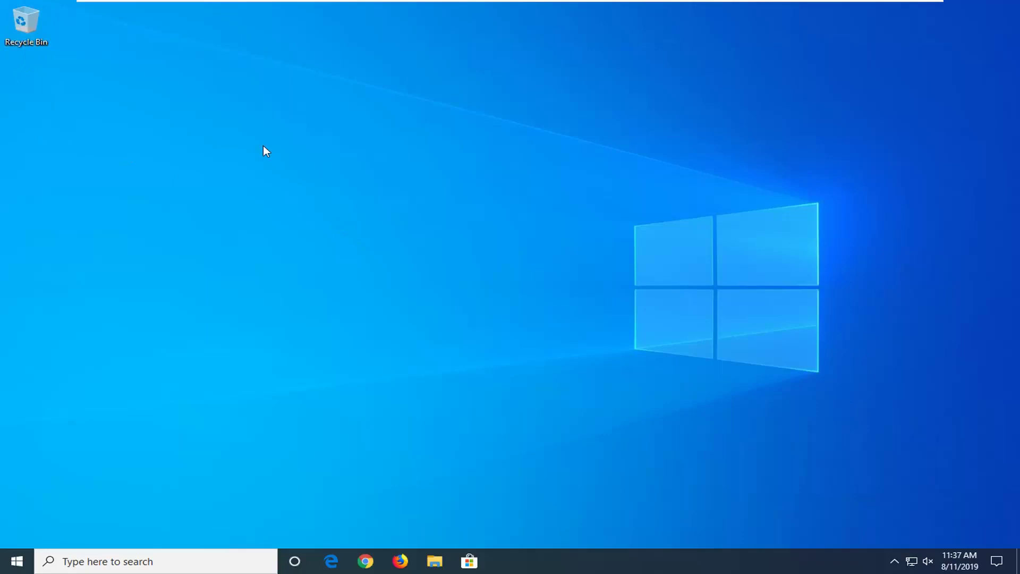
- Search the computer for "downloads" and open the Downloads folder
{"action": "left_click", "coordinate": [11, 565]}
{"action": "type", "text": "down"}
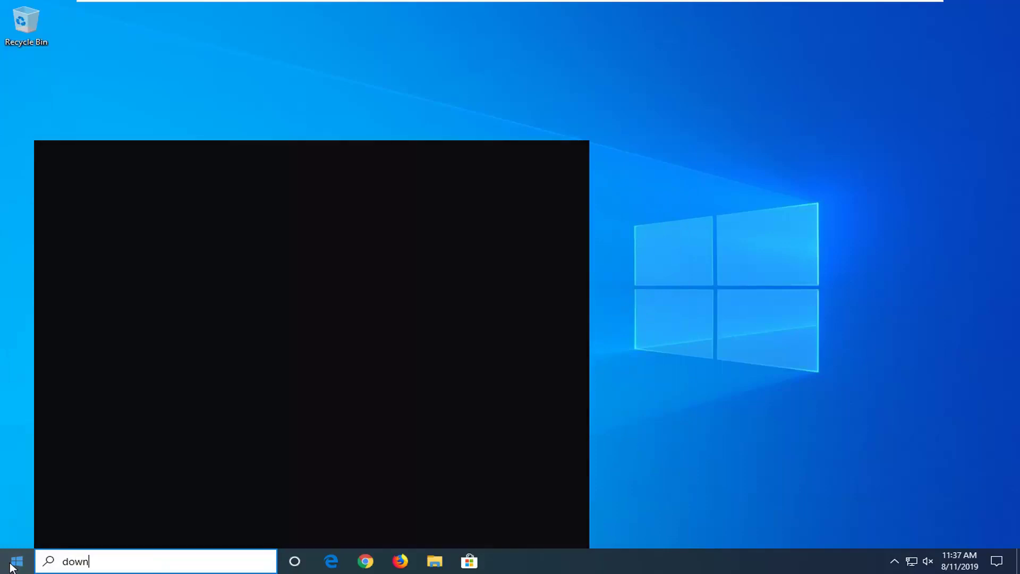
{"action": "type", "text": "loads"}
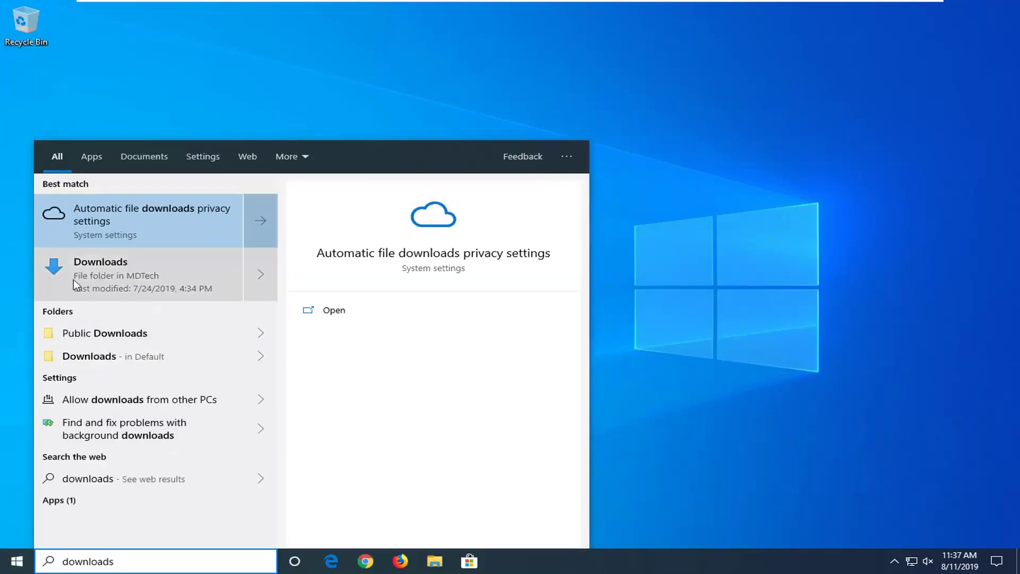
{"action": "key", "text": "Escape"}
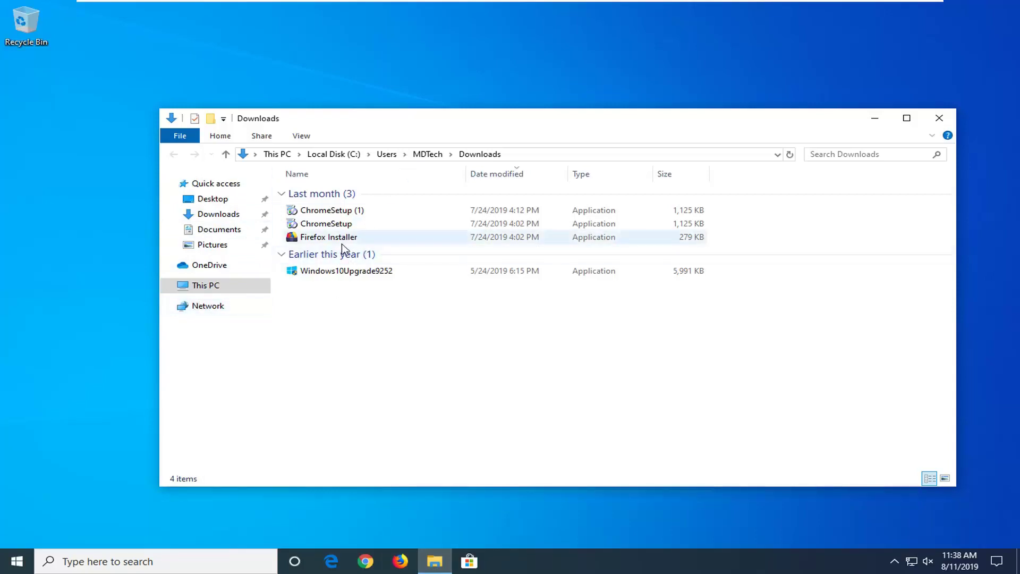
- Delete all the installer files in the Downloads folder, including the ChromeSetup, Firefox Installer and Windows10Upgrade9252 files
{"action": "left_click", "coordinate": [342, 215]}
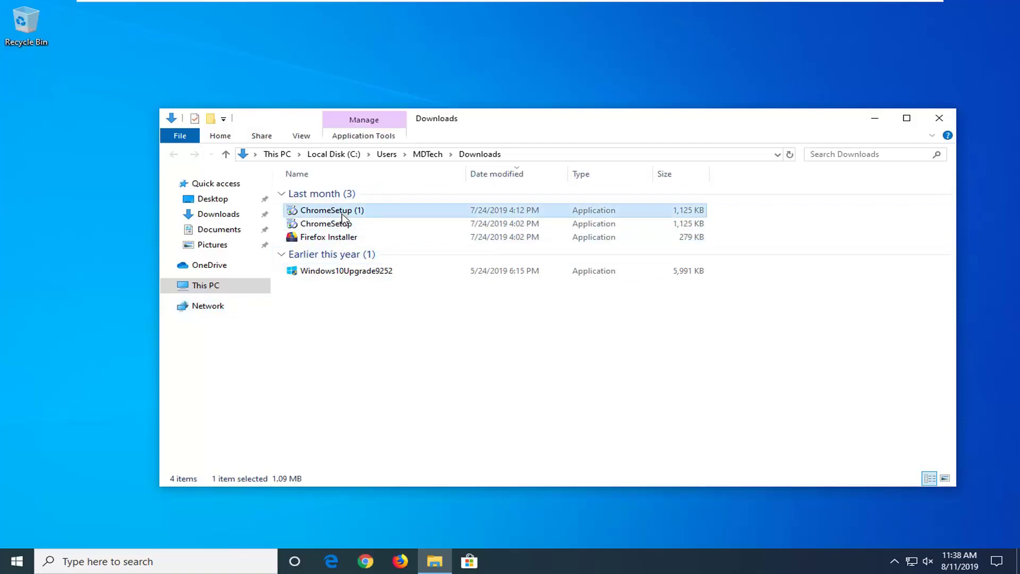
{"action": "left_click_drag", "start_coordinate": [543, 354], "coordinate": [355, 234]}
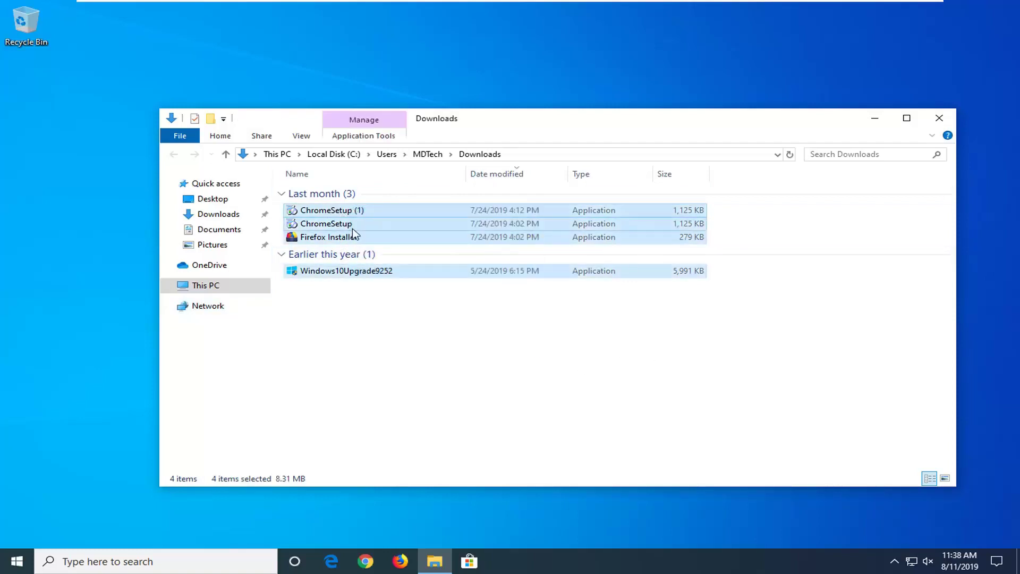
{"action": "right_click", "coordinate": [345, 220]}
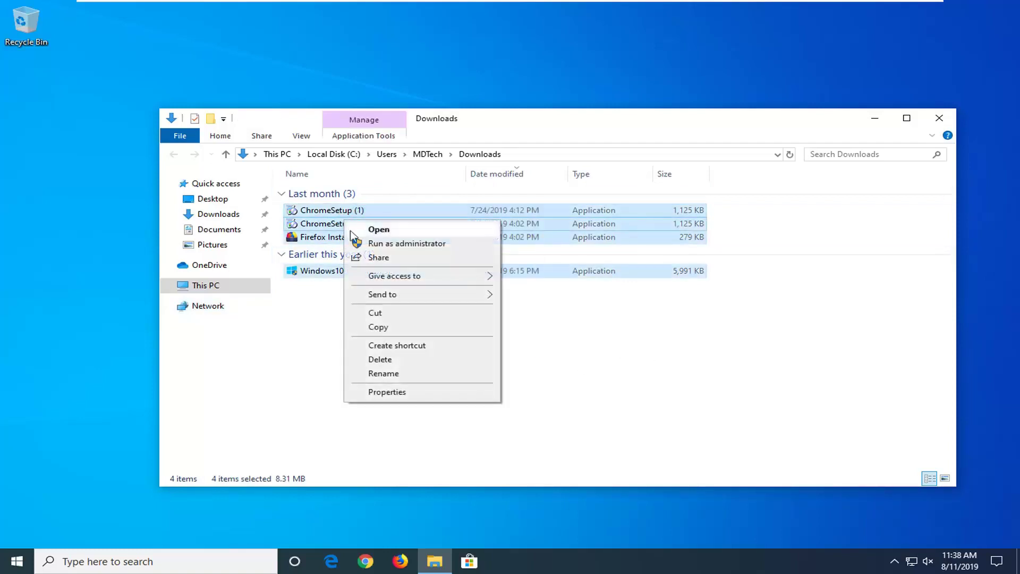
{"action": "left_click", "coordinate": [380, 361]}
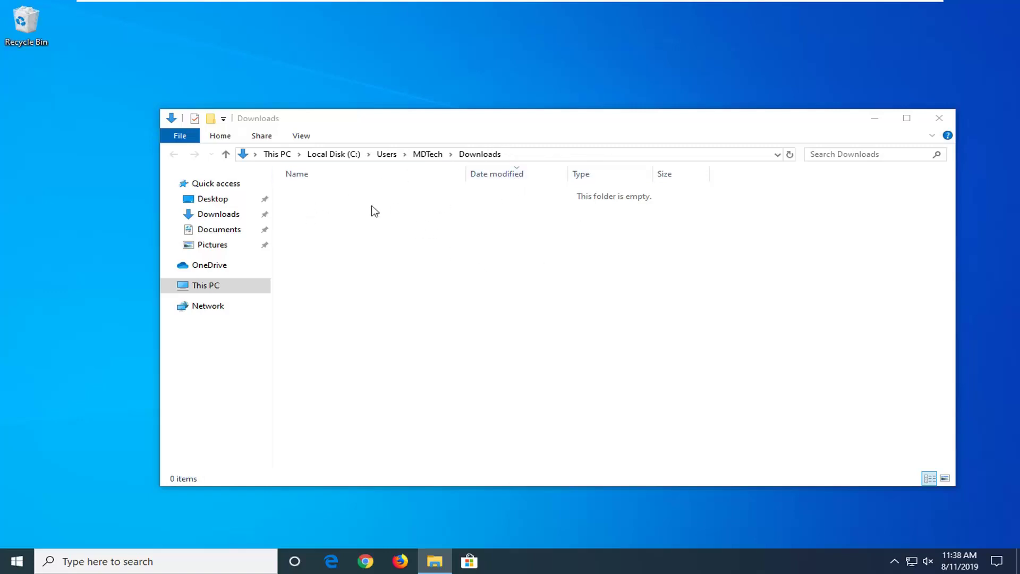
- Empty the Recycle Bin, permanently deleting its items, and close the Downloads window
{"action": "right_click", "coordinate": [20, 19]}
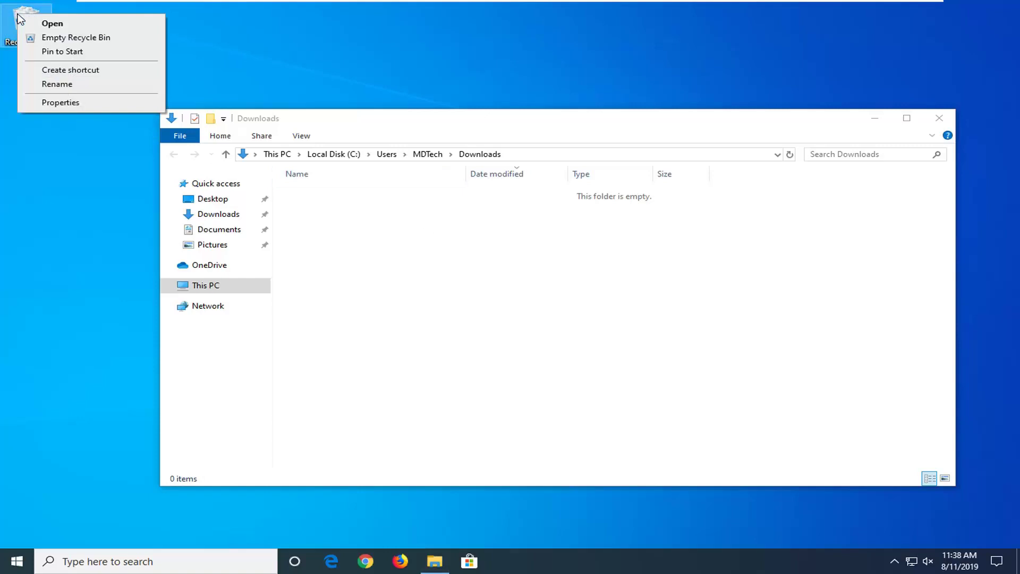
{"action": "left_click", "coordinate": [80, 38]}
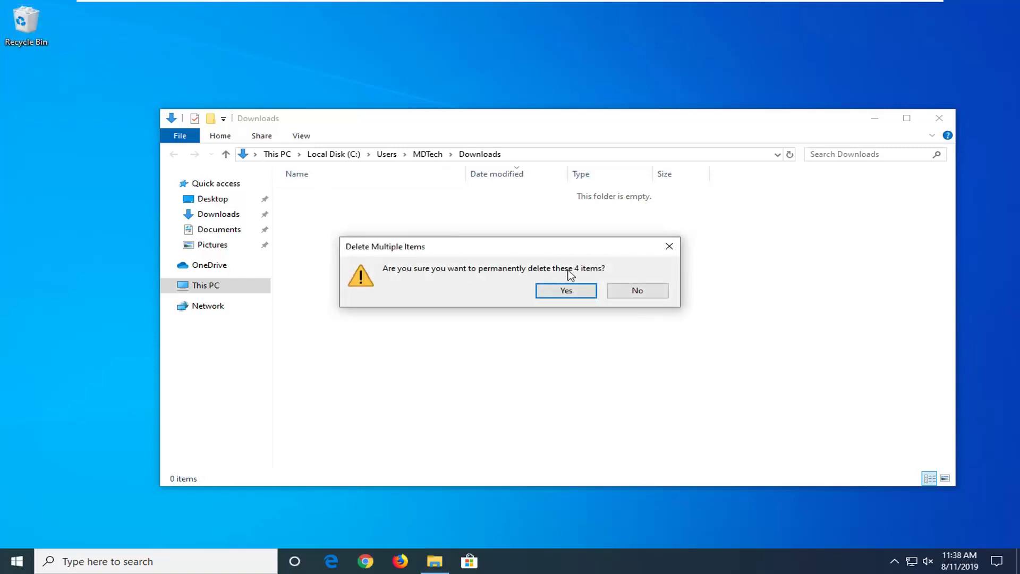
{"action": "left_click", "coordinate": [573, 294]}
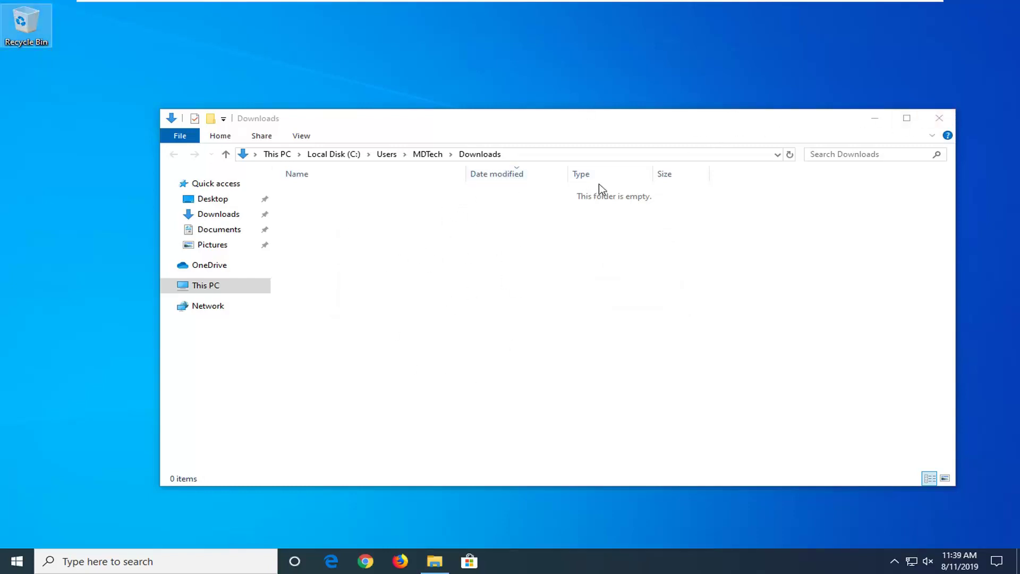
{"action": "left_click", "coordinate": [672, 176]}
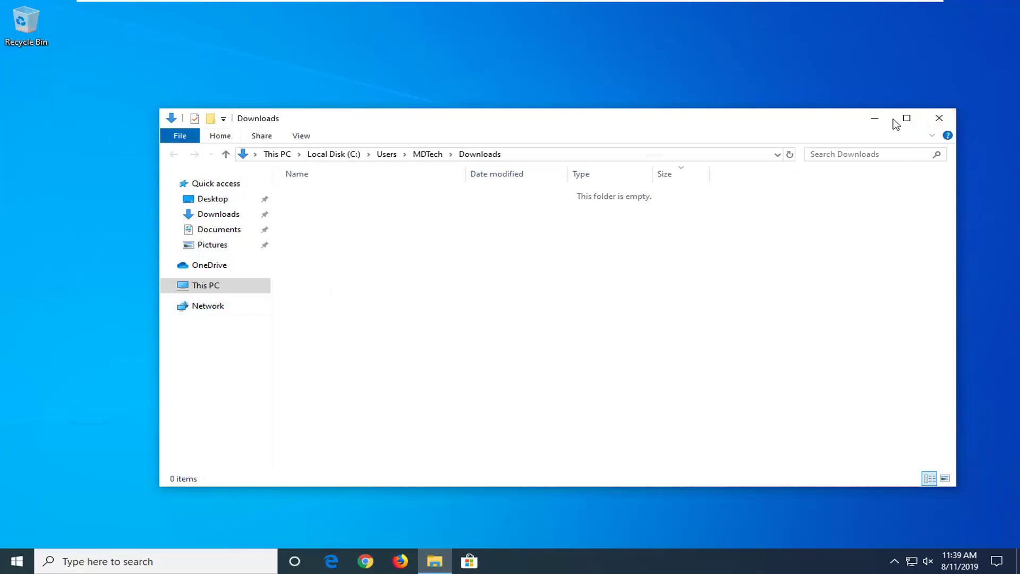
{"action": "left_click", "coordinate": [937, 120]}
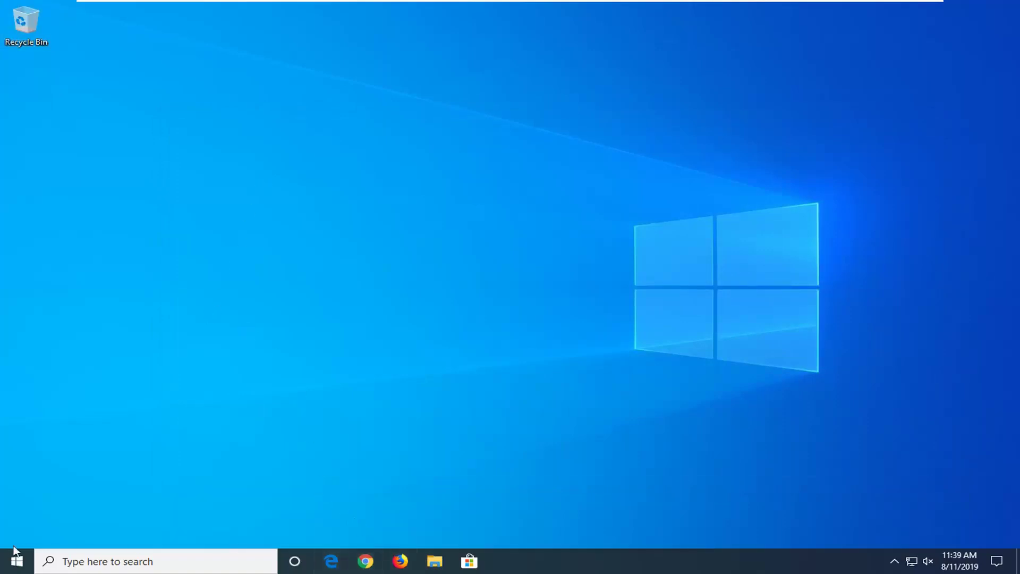
- Switch to Chrome, go to google.com and maximize the browser window
{"action": "left_click", "coordinate": [365, 562]}
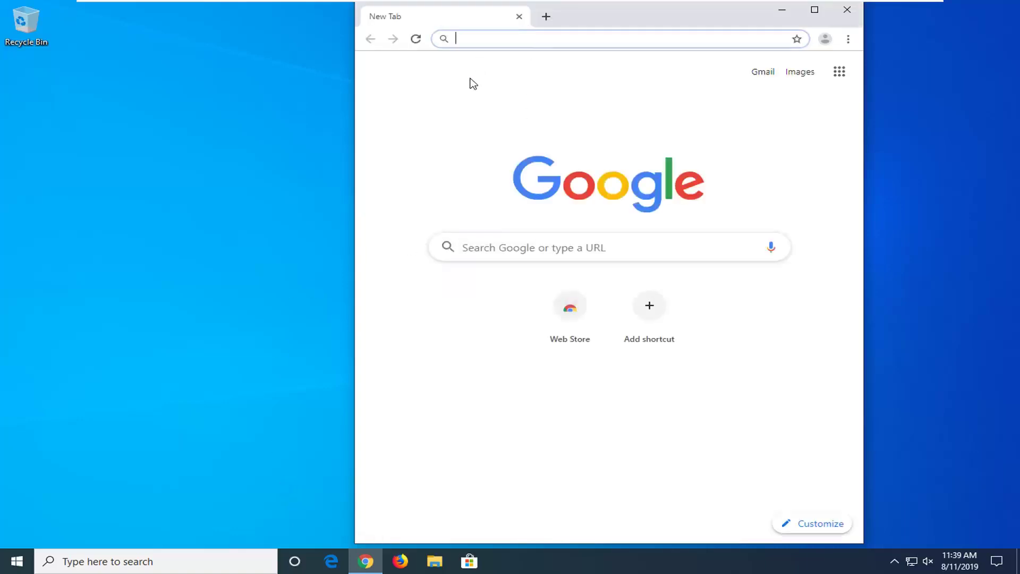
{"action": "type", "text": "google.com"}
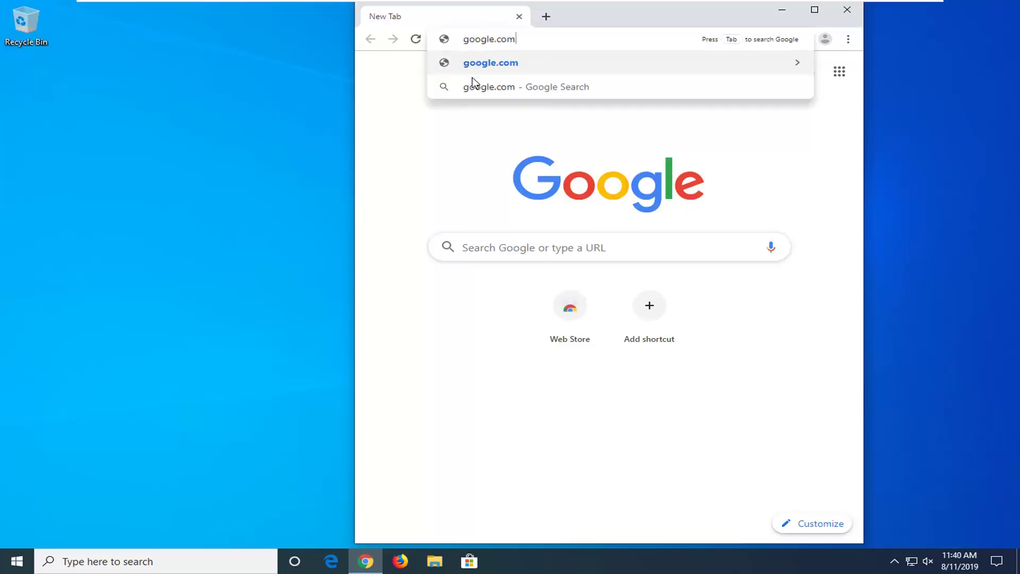
{"action": "key", "text": "Return"}
{"action": "double_click", "coordinate": [827, 22]}
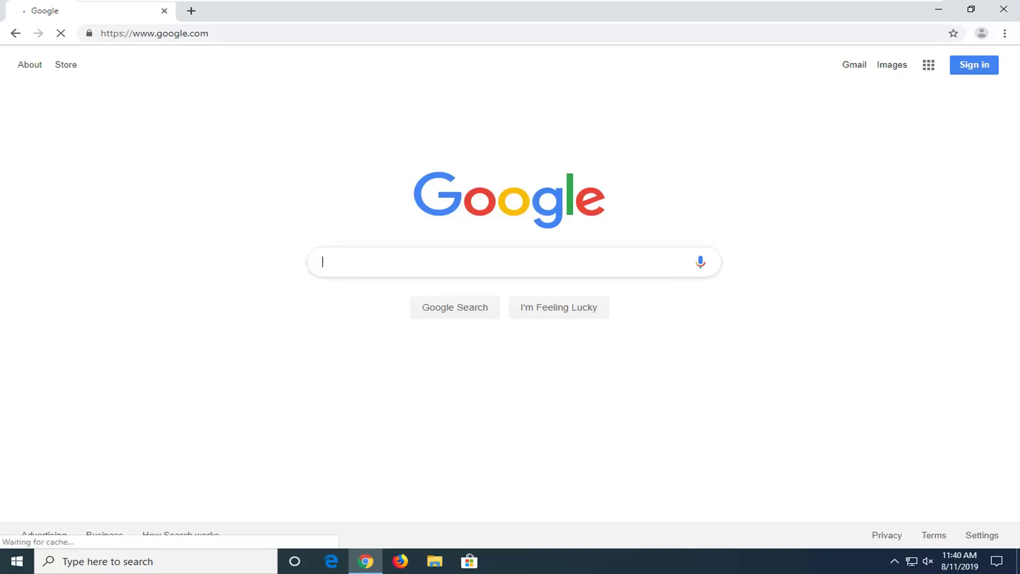
{"action": "type", "text": "ccleaner"}
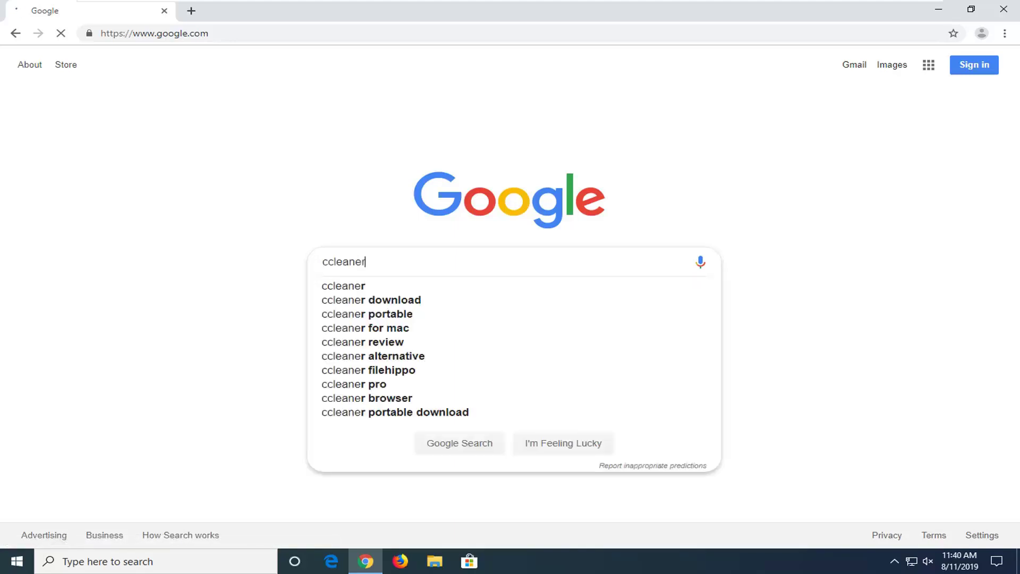
{"action": "key", "text": "Return"}
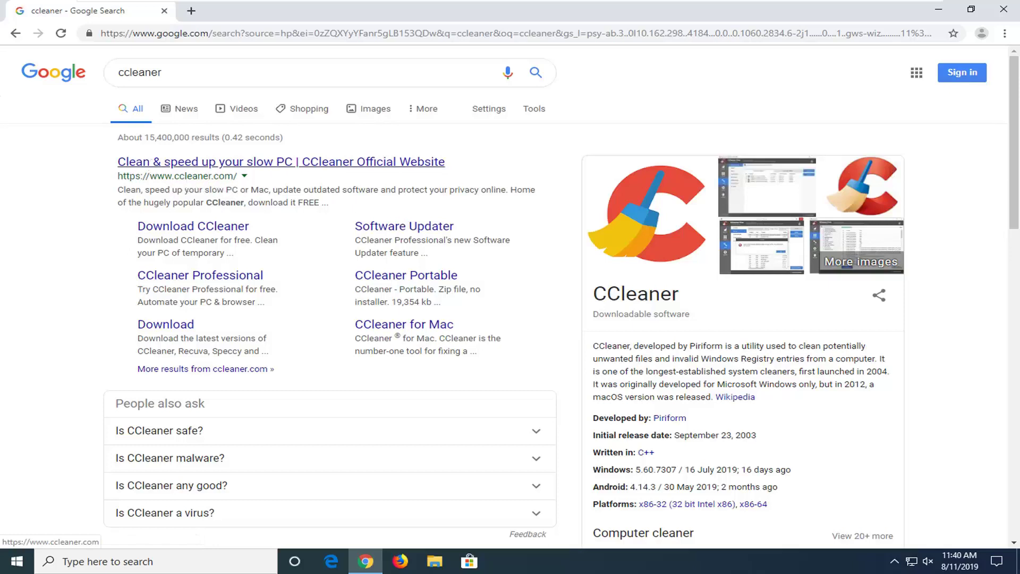
{"action": "left_click", "coordinate": [200, 175]}
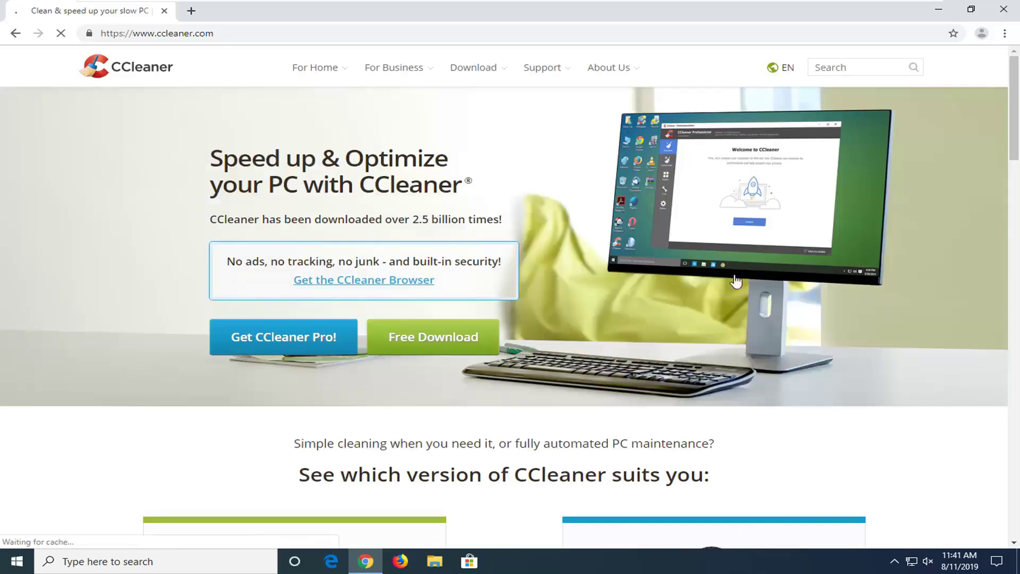
- Go to the download page for CCleaner Free from the version comparison on the home page
{"action": "left_click", "coordinate": [431, 340]}
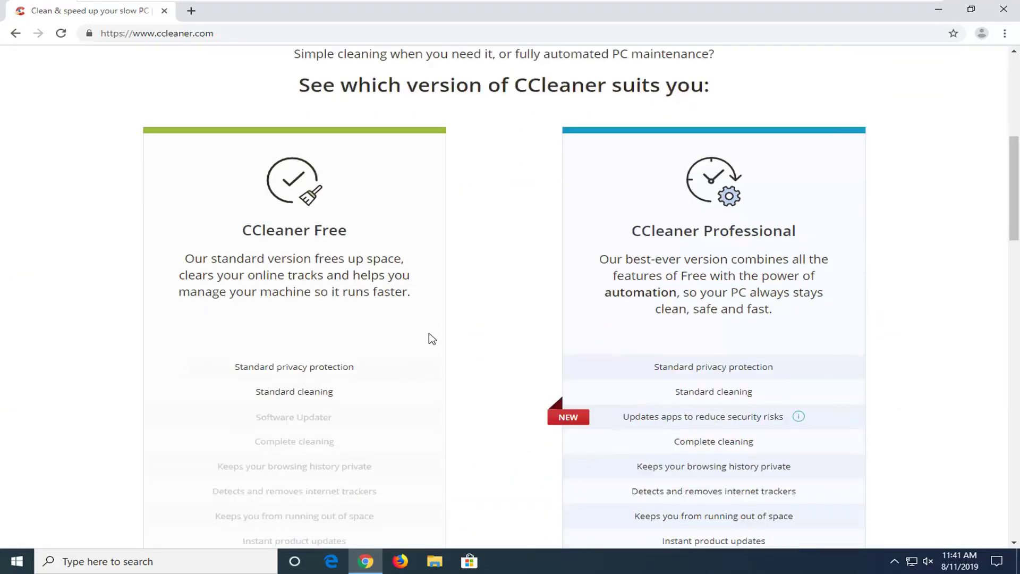
{"action": "scroll", "coordinate": [346, 295], "scroll_direction": "down", "scroll_amount": 2}
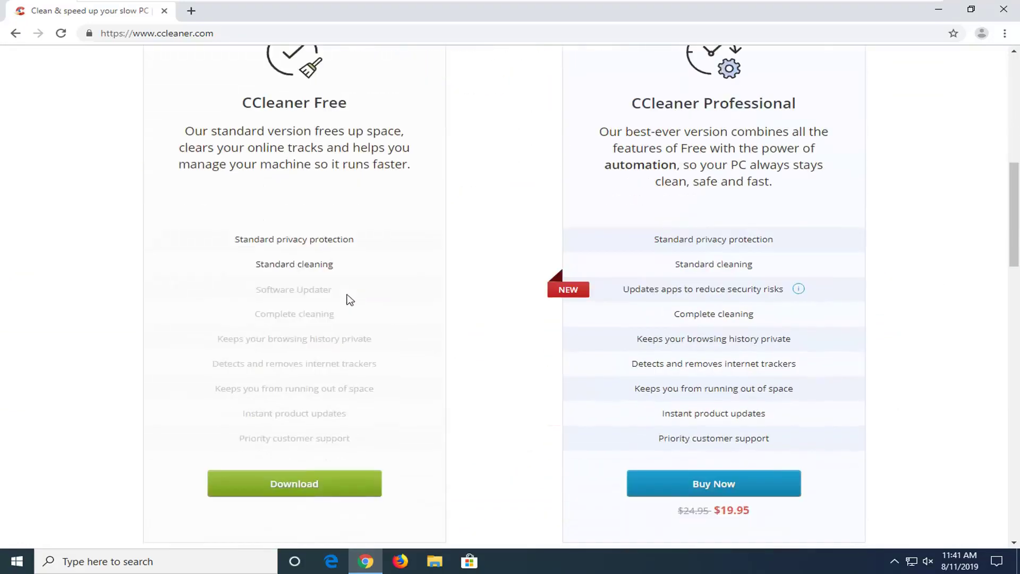
{"action": "left_click", "coordinate": [276, 483]}
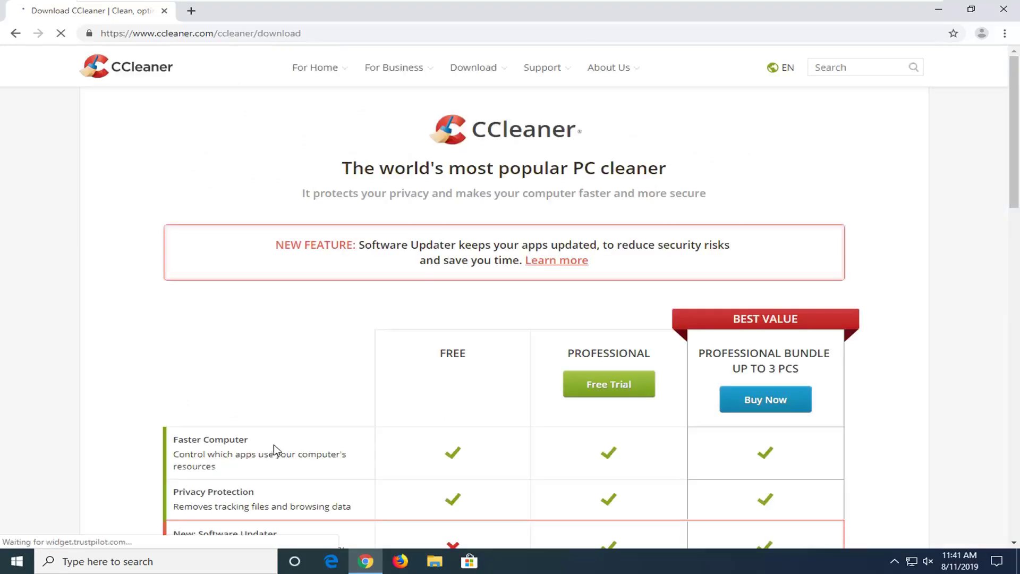
- Review the edition comparison table and download the Free edition of CCleaner
{"action": "scroll", "coordinate": [463, 314], "scroll_direction": "down", "scroll_amount": 1}
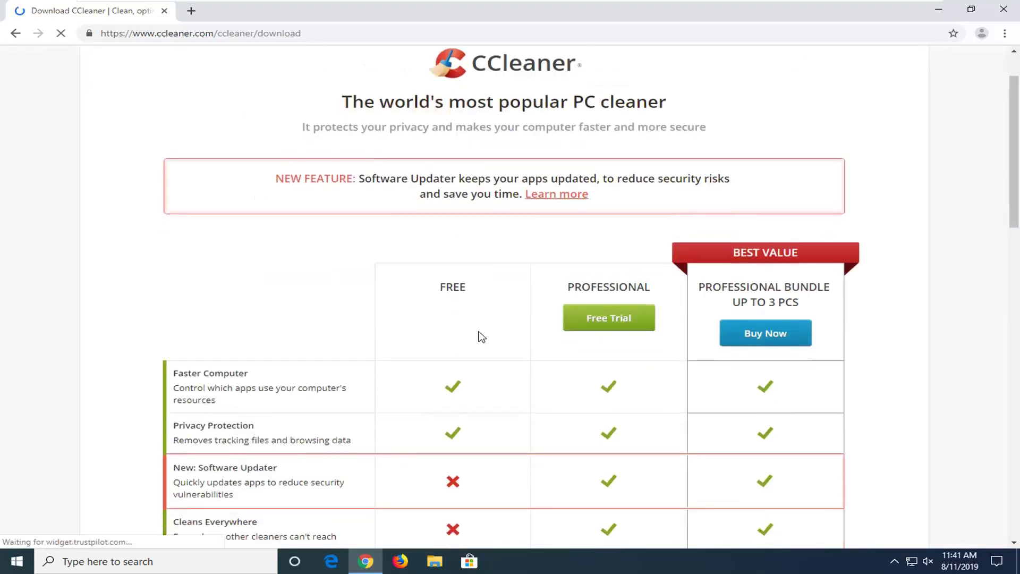
{"action": "scroll", "coordinate": [481, 337], "scroll_direction": "down", "scroll_amount": 5}
{"action": "scroll", "coordinate": [437, 353], "scroll_direction": "down", "scroll_amount": 1}
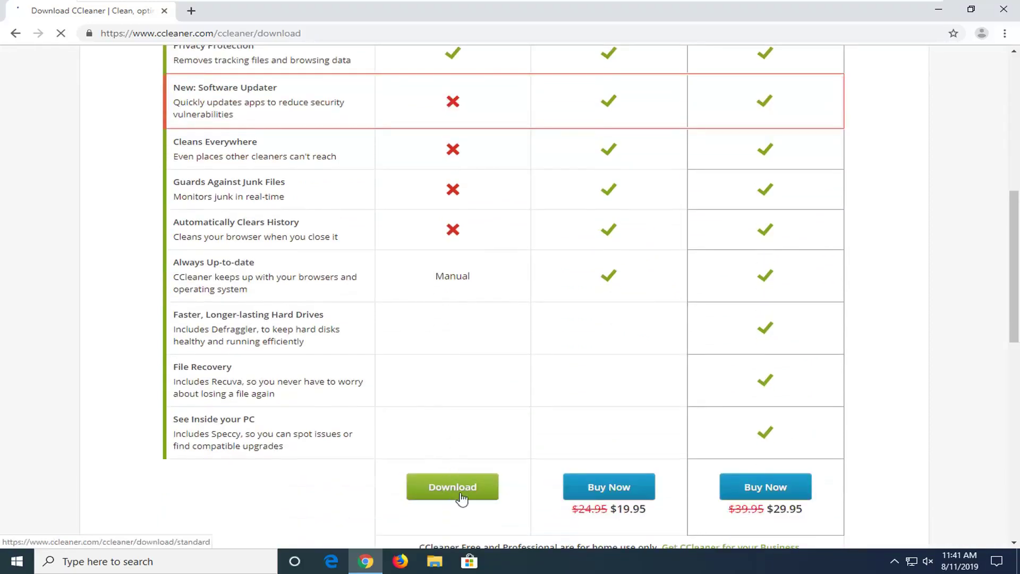
{"action": "scroll", "coordinate": [594, 423], "scroll_direction": "up", "scroll_amount": 6}
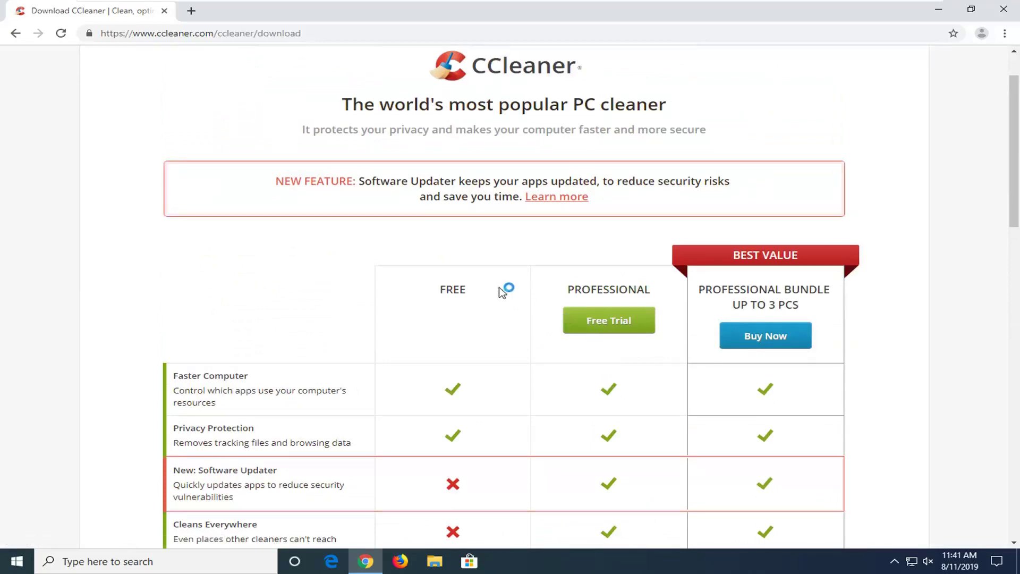
{"action": "scroll", "coordinate": [455, 323], "scroll_direction": "down", "scroll_amount": 4}
{"action": "scroll", "coordinate": [452, 321], "scroll_direction": "up", "scroll_amount": 5}
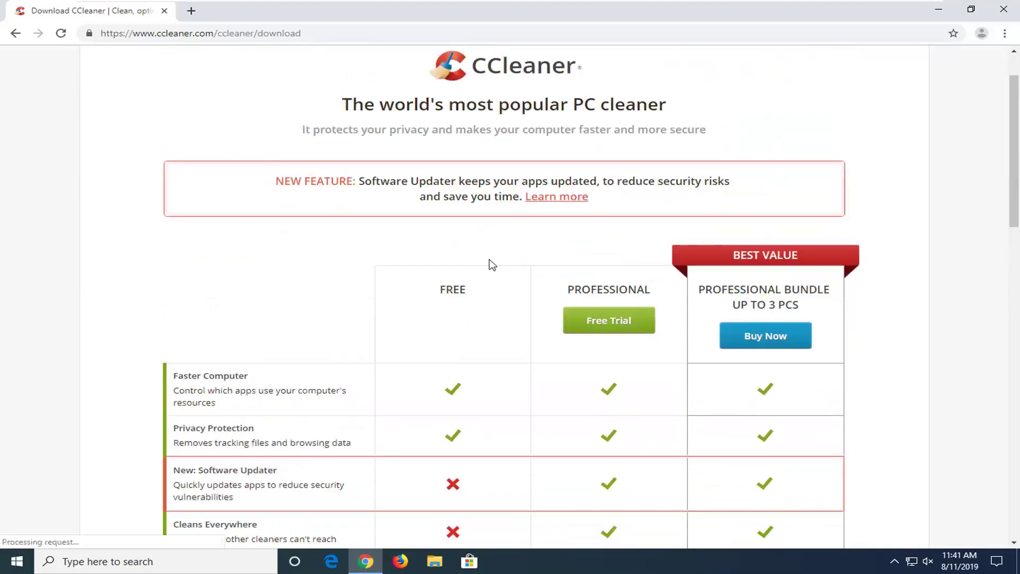
{"action": "scroll", "coordinate": [459, 296], "scroll_direction": "down", "scroll_amount": 6}
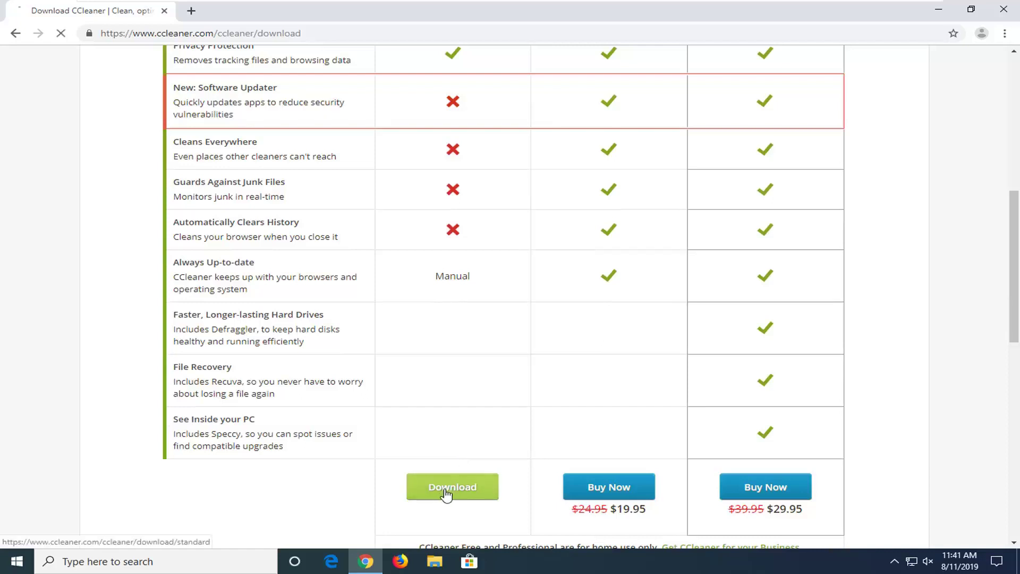
{"action": "left_click", "coordinate": [446, 493]}
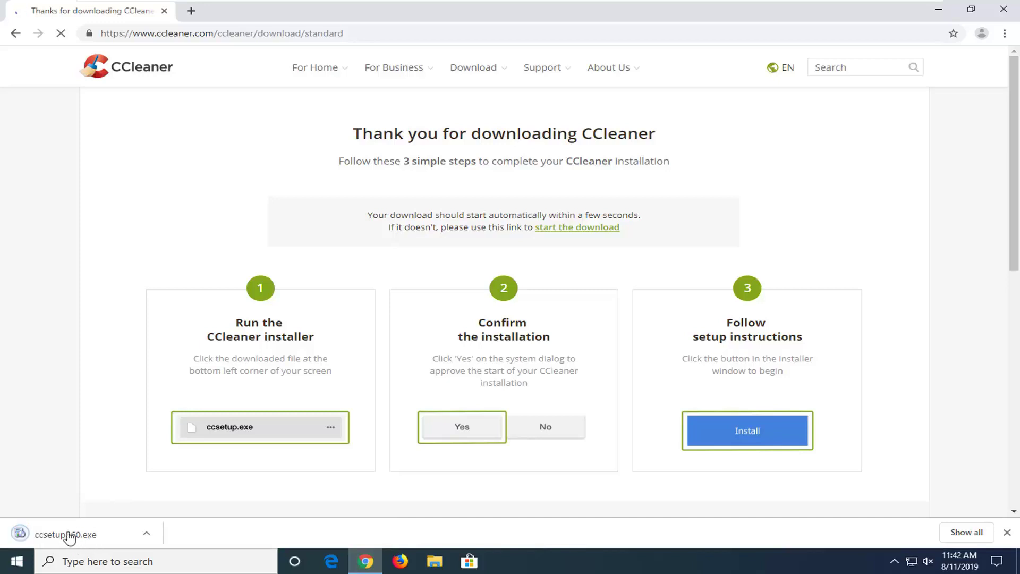
- Run the downloaded installer ccsetup560.exe and allow it to make changes to the device
{"action": "left_click", "coordinate": [53, 535]}
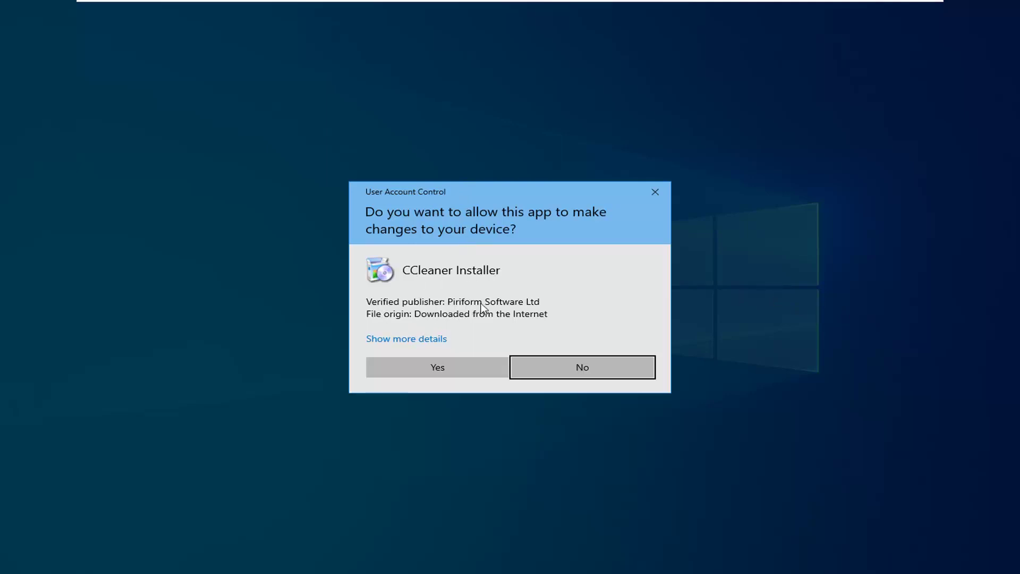
{"action": "left_click", "coordinate": [433, 367]}
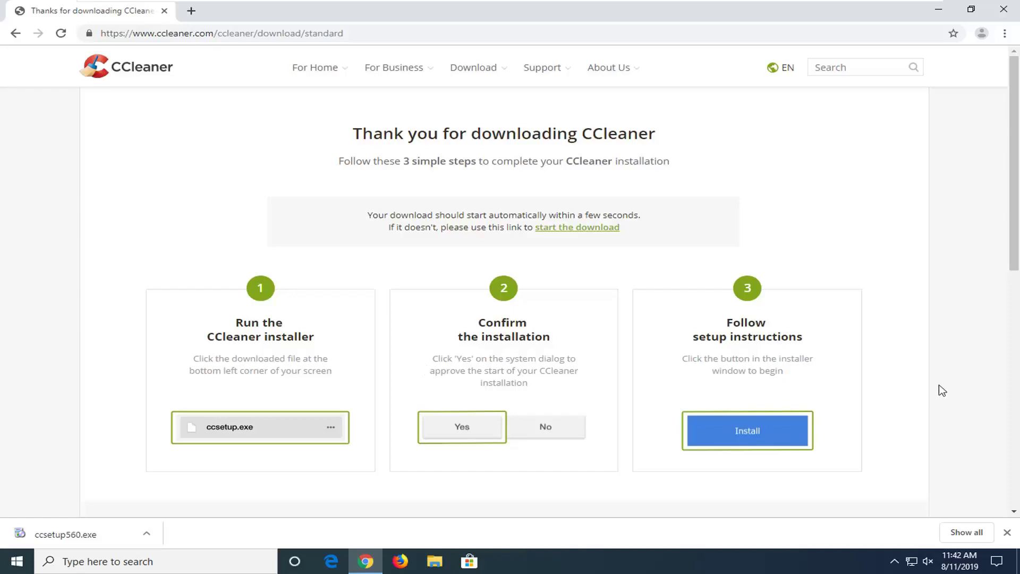
- Close the browser and install CCleaner v5.60 without CCleaner Browser and without the 'Run CCleaner' option in the Recycle Bin context menu
{"action": "left_click", "coordinate": [1004, 10]}
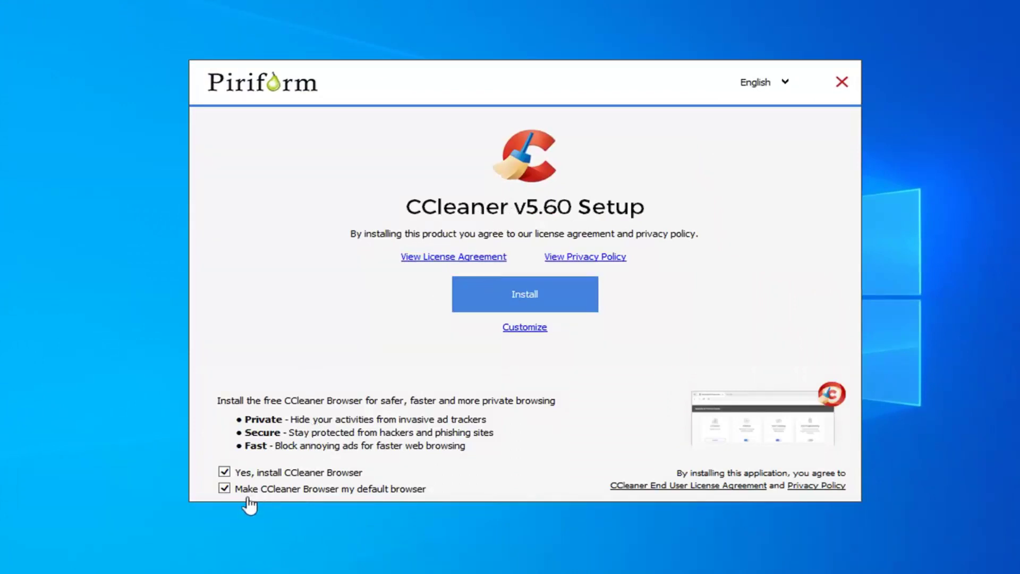
{"action": "left_click", "coordinate": [226, 472]}
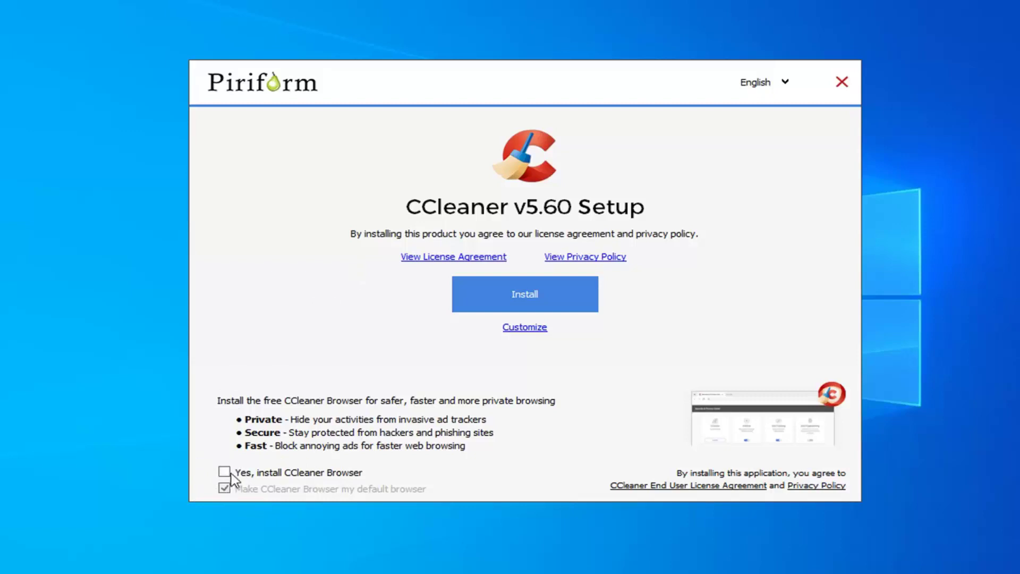
{"action": "left_click", "coordinate": [521, 332]}
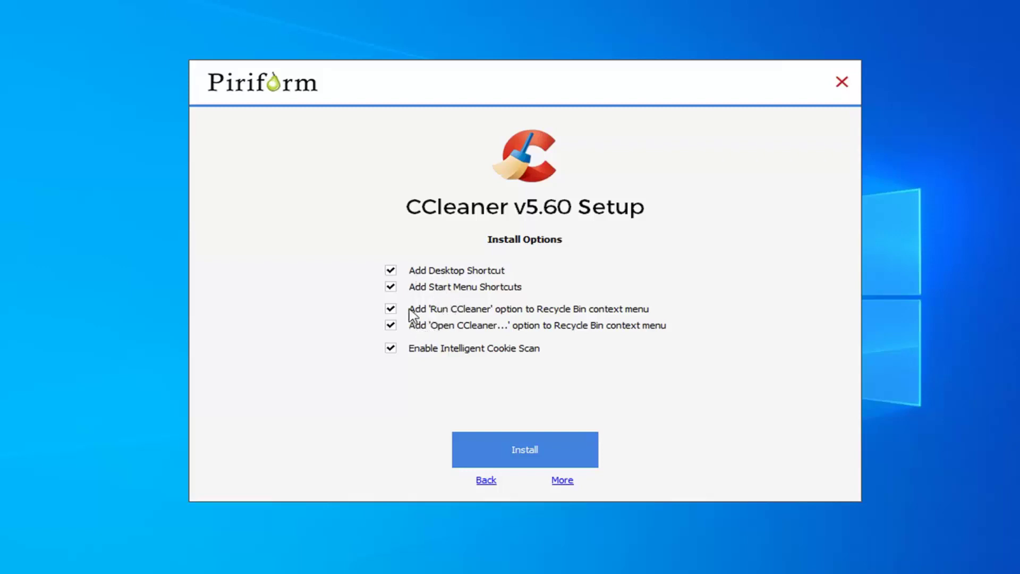
{"action": "left_click", "coordinate": [391, 313]}
{"action": "left_click", "coordinate": [519, 446]}
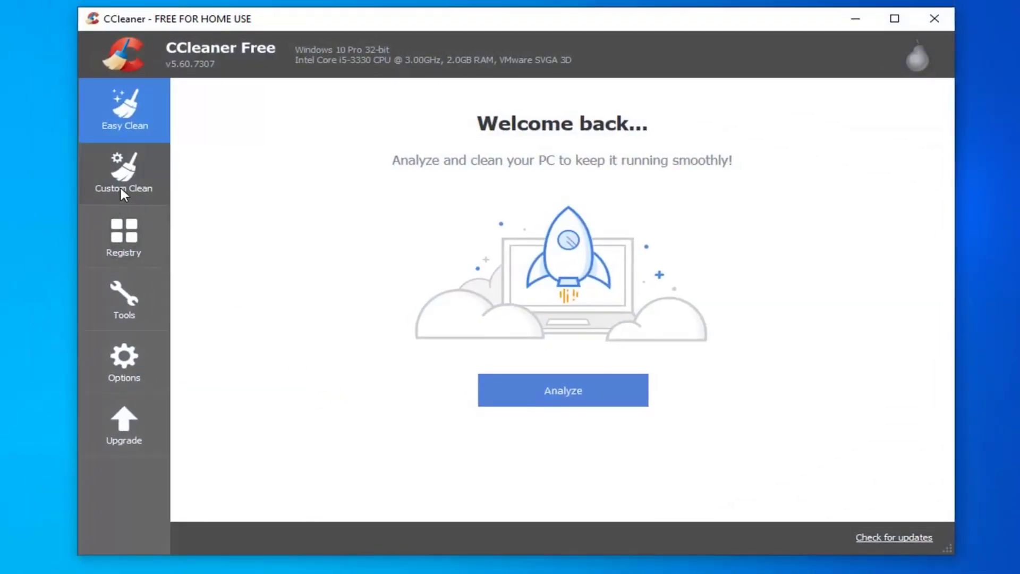
- Review which Windows and Applications items are selected for cleaning in Custom Clean
{"action": "left_click", "coordinate": [126, 186]}
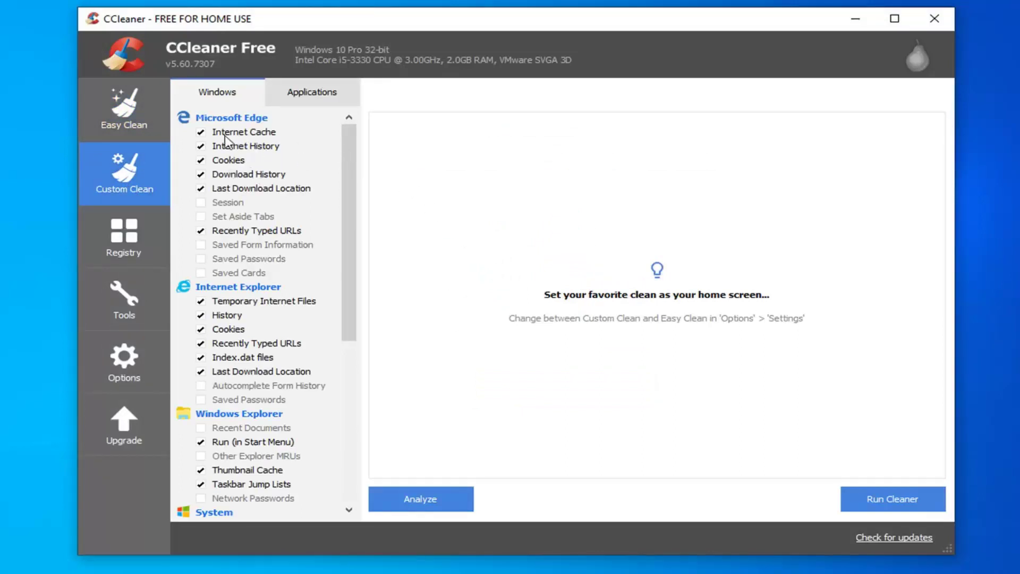
{"action": "scroll", "coordinate": [289, 239], "scroll_direction": "down", "scroll_amount": 4}
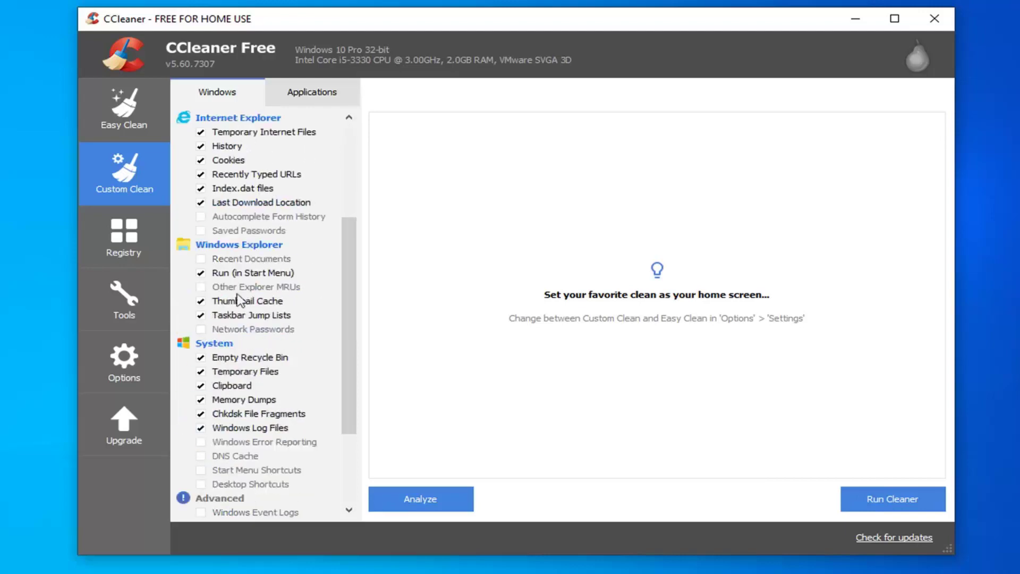
{"action": "scroll", "coordinate": [281, 297], "scroll_direction": "down", "scroll_amount": 3}
{"action": "scroll", "coordinate": [255, 382], "scroll_direction": "up", "scroll_amount": 3}
{"action": "scroll", "coordinate": [235, 391], "scroll_direction": "down", "scroll_amount": 2}
{"action": "scroll", "coordinate": [268, 382], "scroll_direction": "down", "scroll_amount": 1}
{"action": "scroll", "coordinate": [287, 212], "scroll_direction": "up", "scroll_amount": 5}
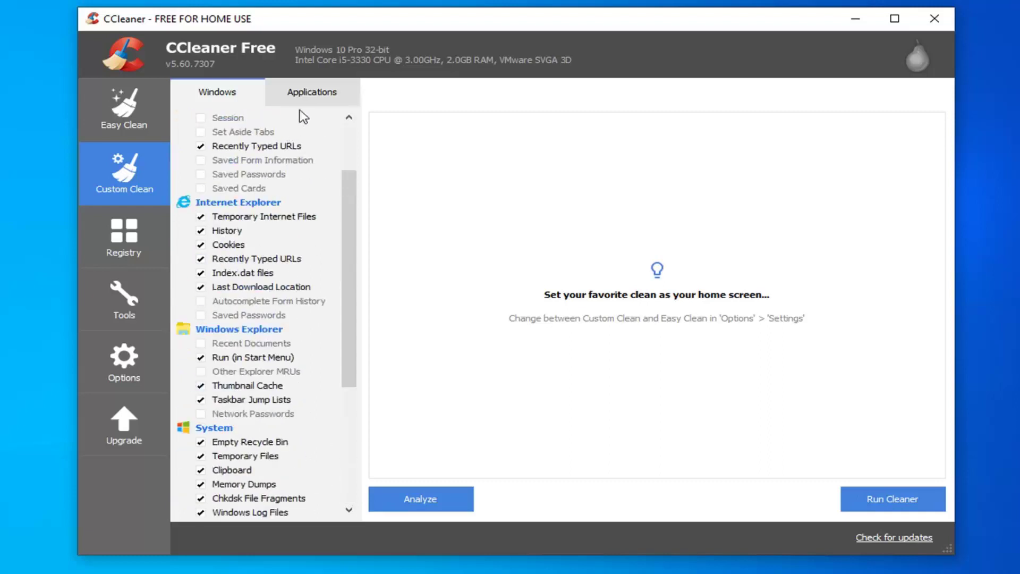
{"action": "left_click", "coordinate": [311, 95]}
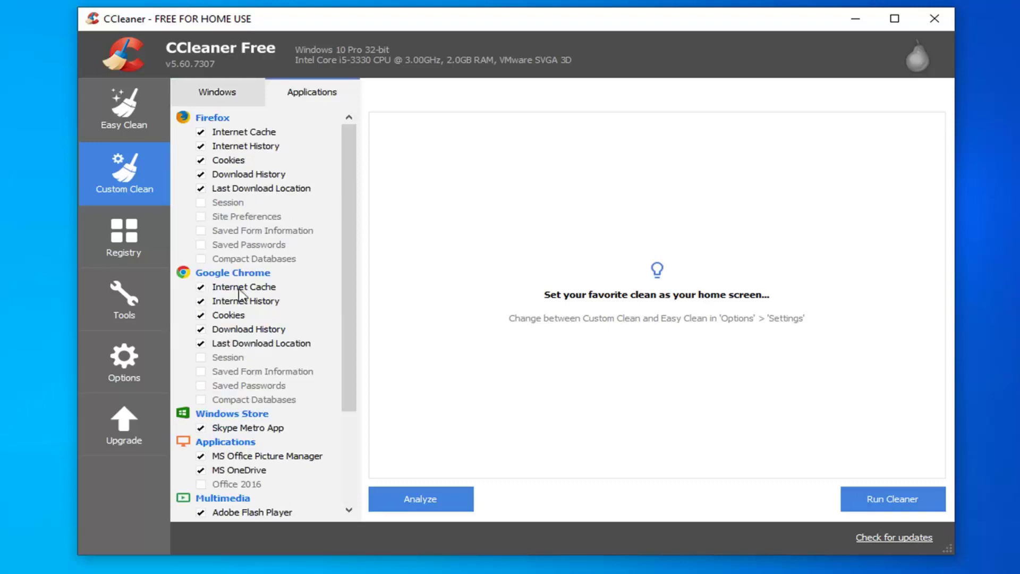
{"action": "scroll", "coordinate": [200, 291], "scroll_direction": "down", "scroll_amount": 1}
{"action": "scroll", "coordinate": [251, 311], "scroll_direction": "up", "scroll_amount": 1}
{"action": "scroll", "coordinate": [263, 282], "scroll_direction": "down", "scroll_amount": 3}
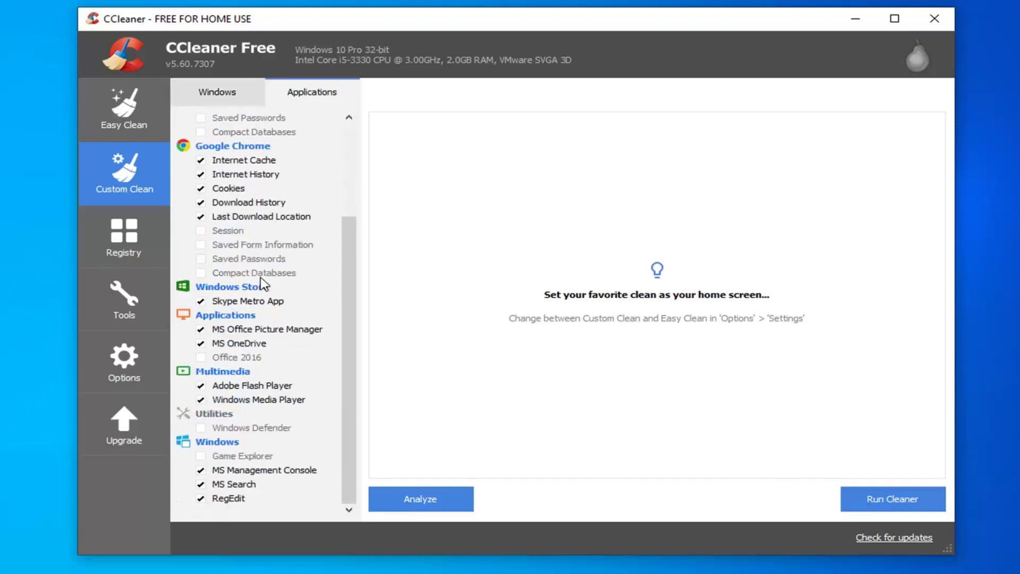
{"action": "scroll", "coordinate": [259, 292], "scroll_direction": "up", "scroll_amount": 3}
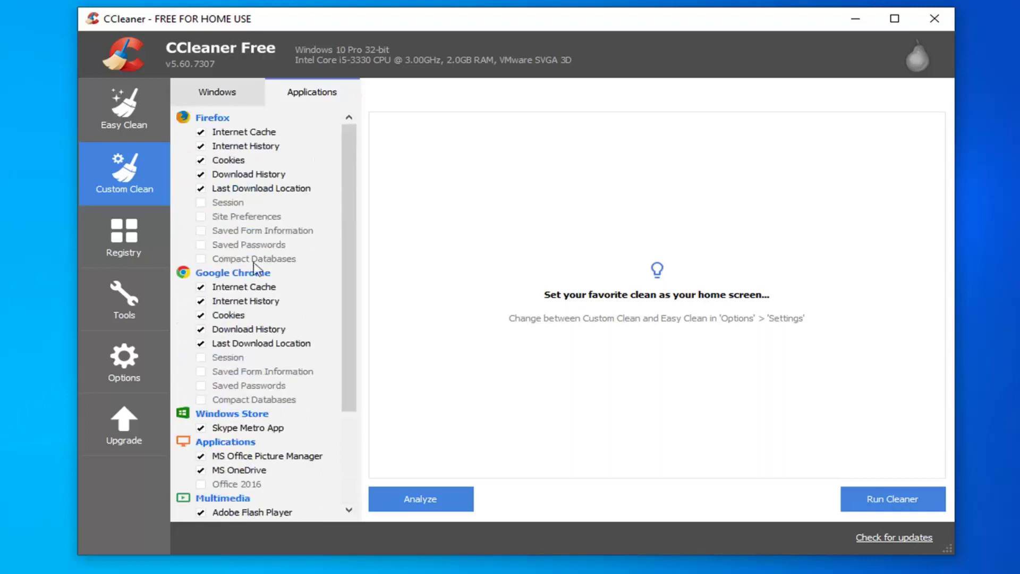
- Add google.com to the cookies to keep in CCleaner's options
{"action": "left_click", "coordinate": [124, 357]}
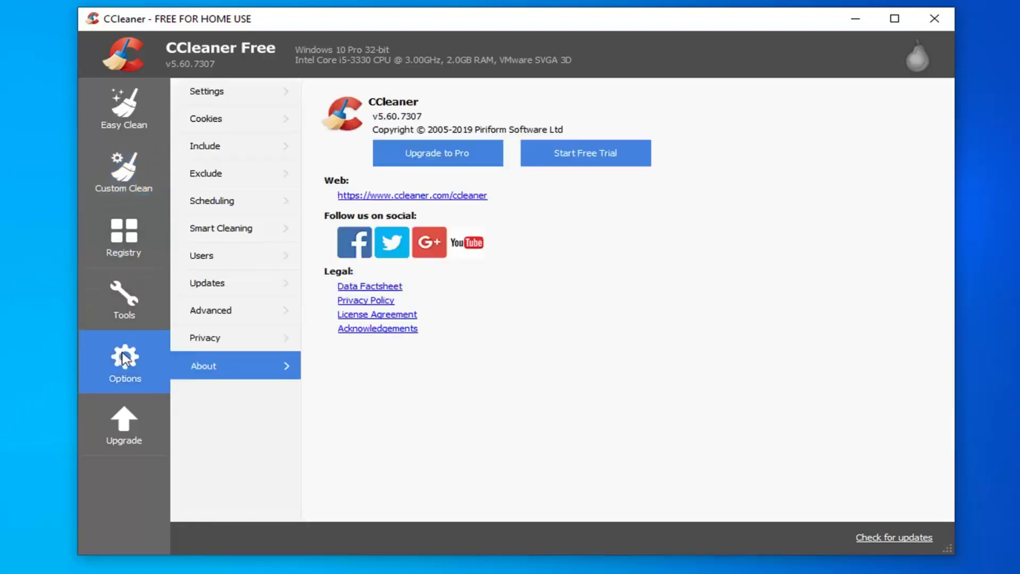
{"action": "left_click", "coordinate": [208, 173]}
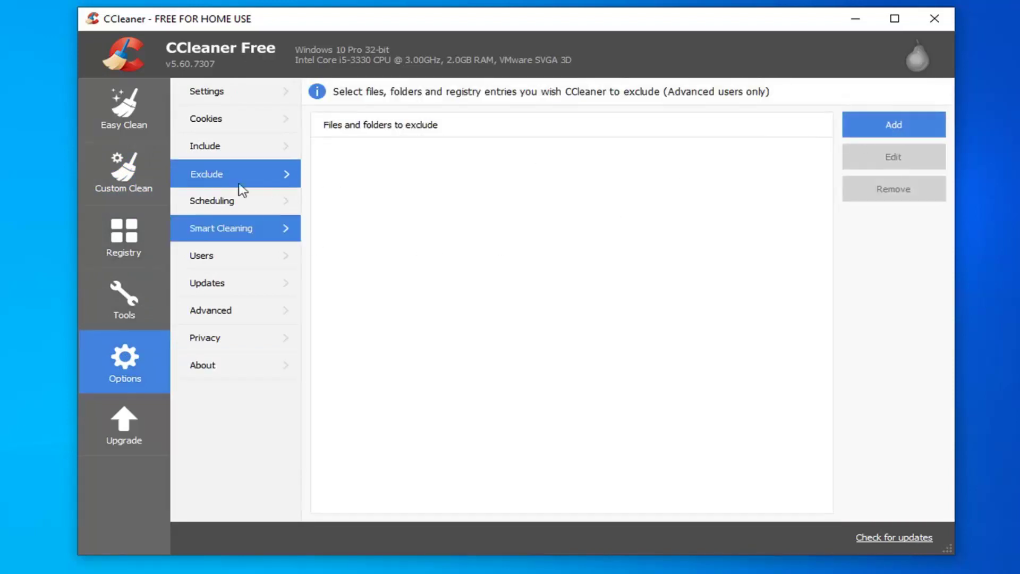
{"action": "left_click", "coordinate": [220, 130]}
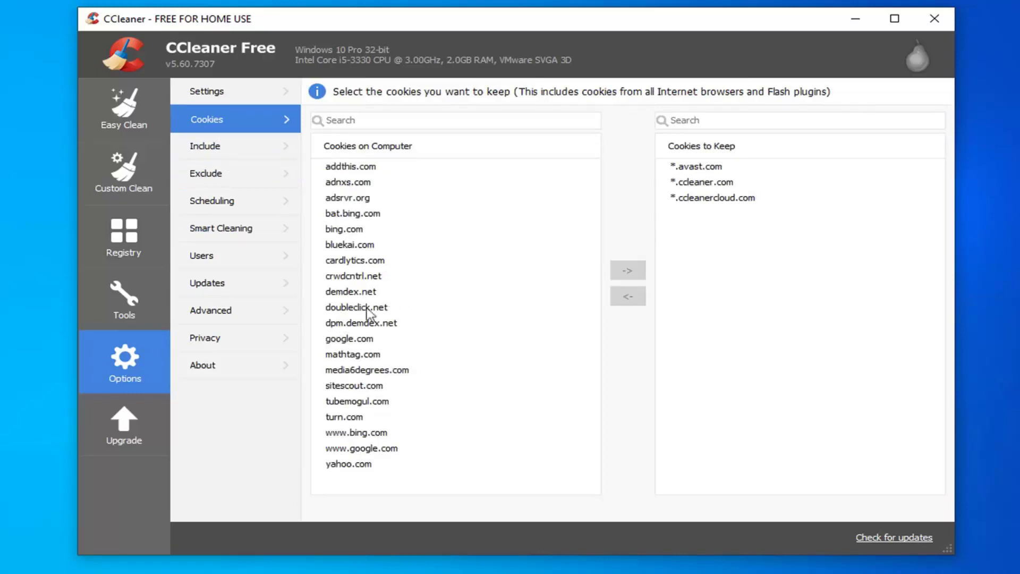
{"action": "left_click", "coordinate": [351, 340]}
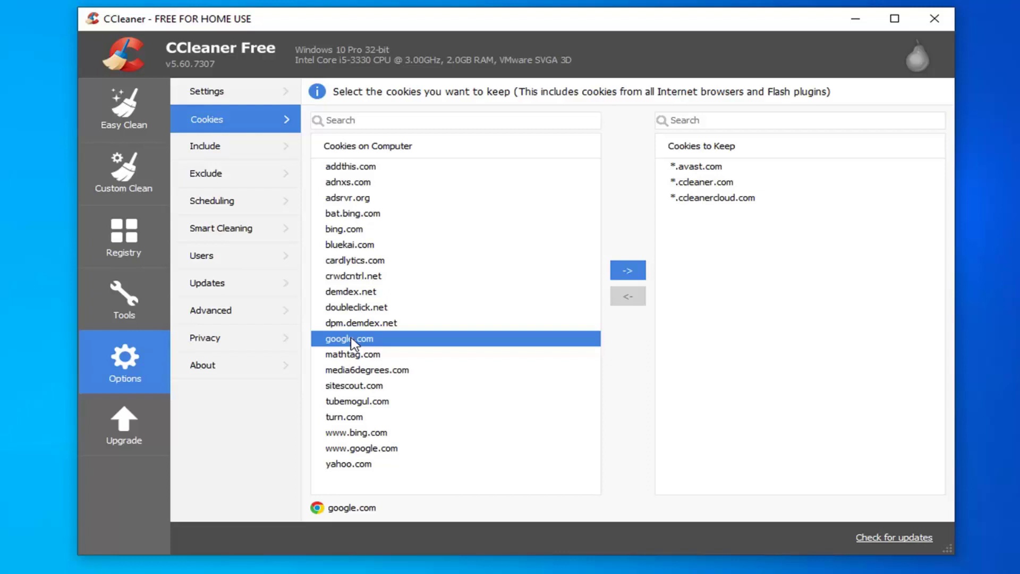
{"action": "left_click", "coordinate": [632, 272]}
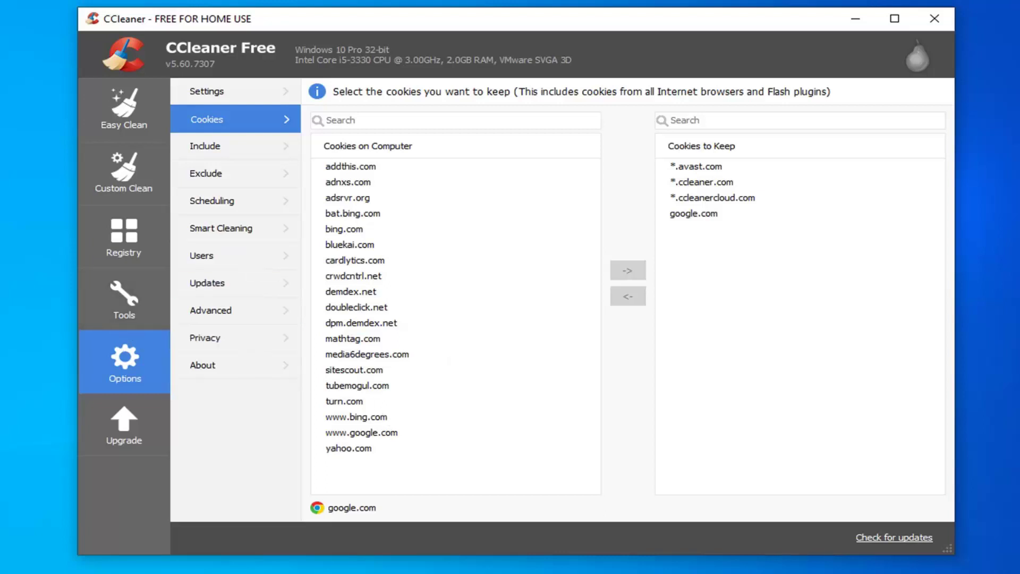
- Recheck the Applications and Windows items in Custom Clean and analyze the PC with the current selection
{"action": "left_click", "coordinate": [113, 168]}
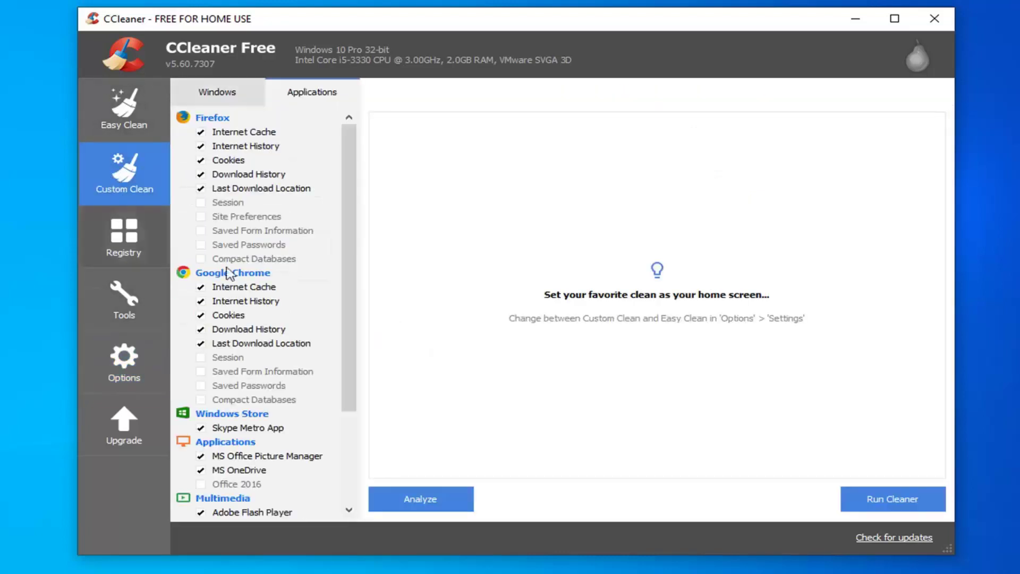
{"action": "scroll", "coordinate": [303, 345], "scroll_direction": "down", "scroll_amount": 2}
{"action": "scroll", "coordinate": [293, 361], "scroll_direction": "up", "scroll_amount": 2}
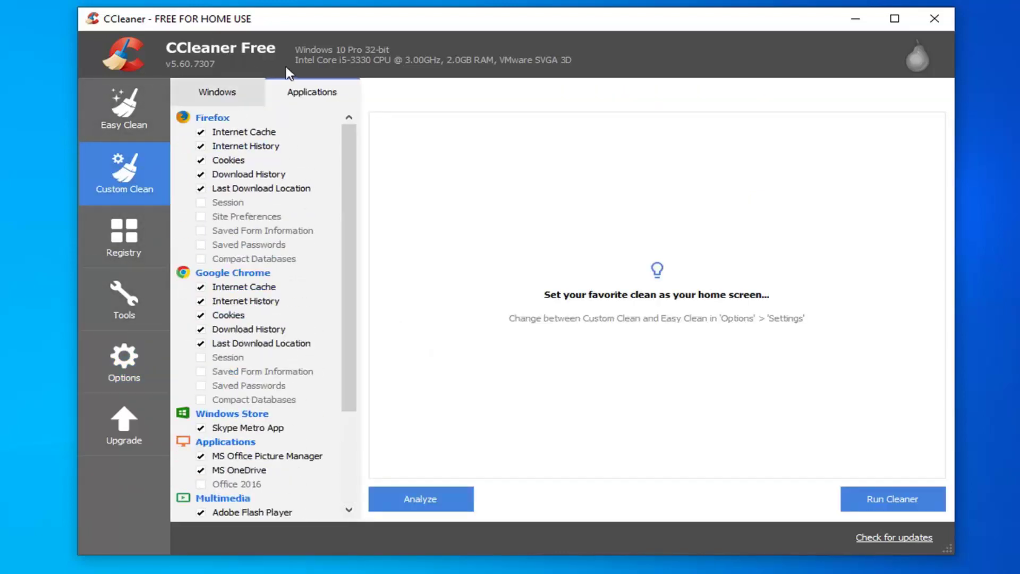
{"action": "left_click", "coordinate": [208, 98]}
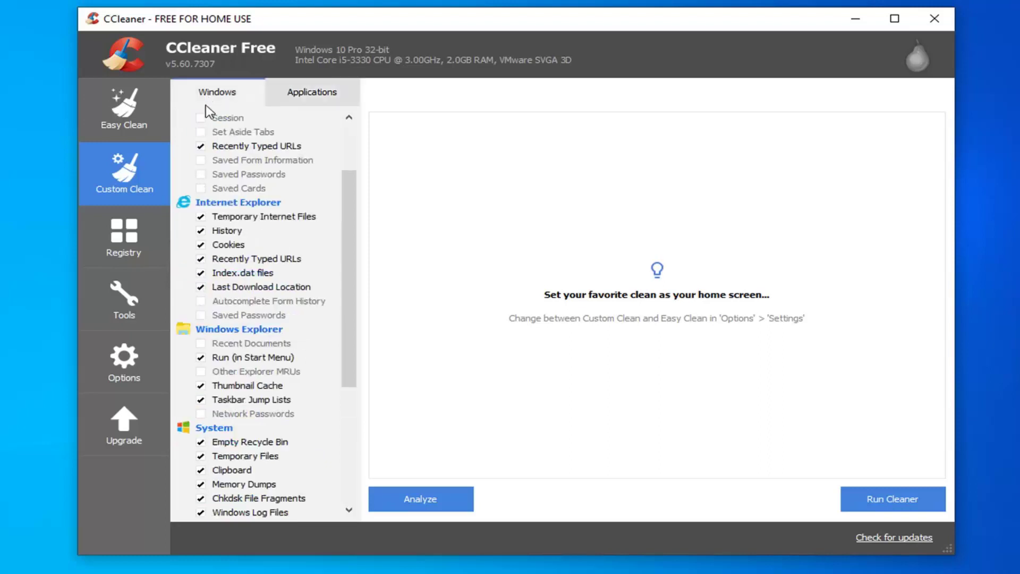
{"action": "left_click", "coordinate": [415, 501]}
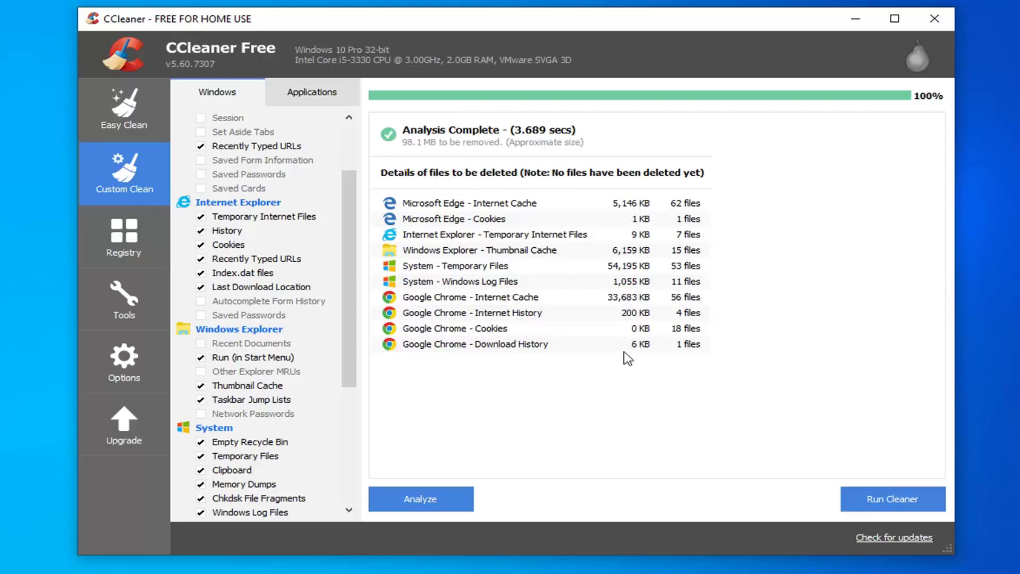
- Run the cleaner on the analyzed files, confirm their deletion, and close CCleaner
{"action": "left_click", "coordinate": [868, 503]}
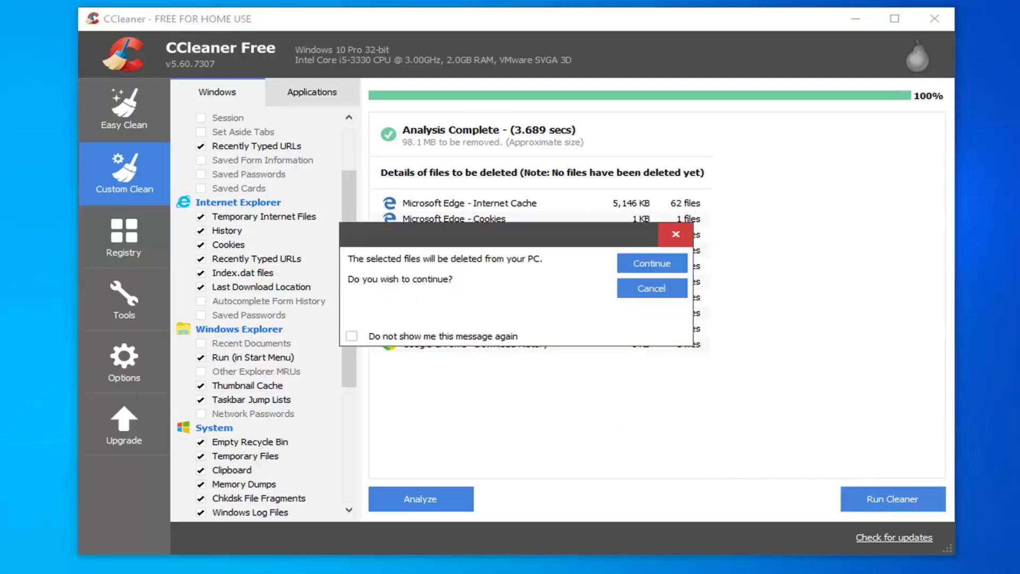
{"action": "left_click", "coordinate": [633, 262]}
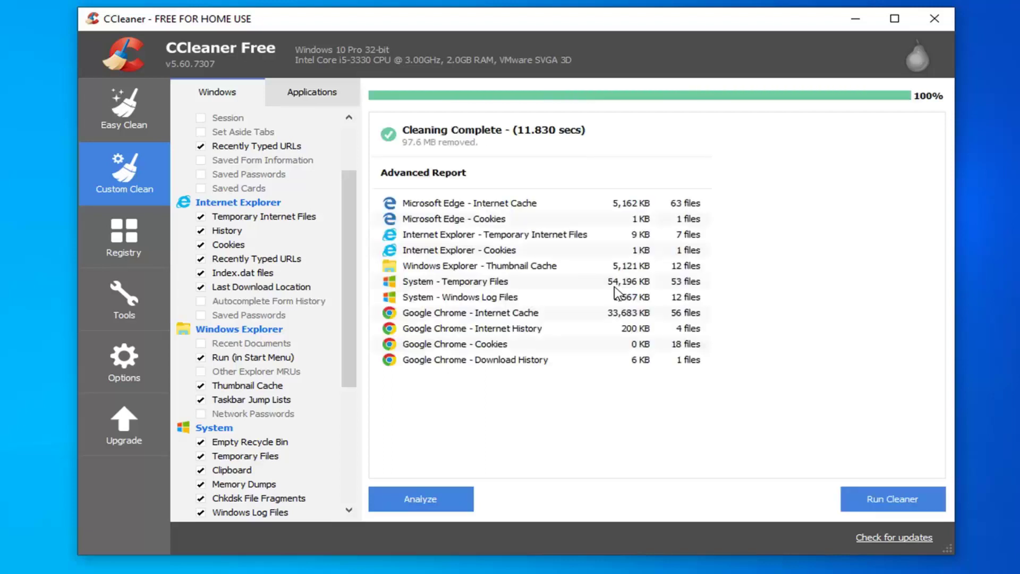
{"action": "left_click", "coordinate": [938, 19]}
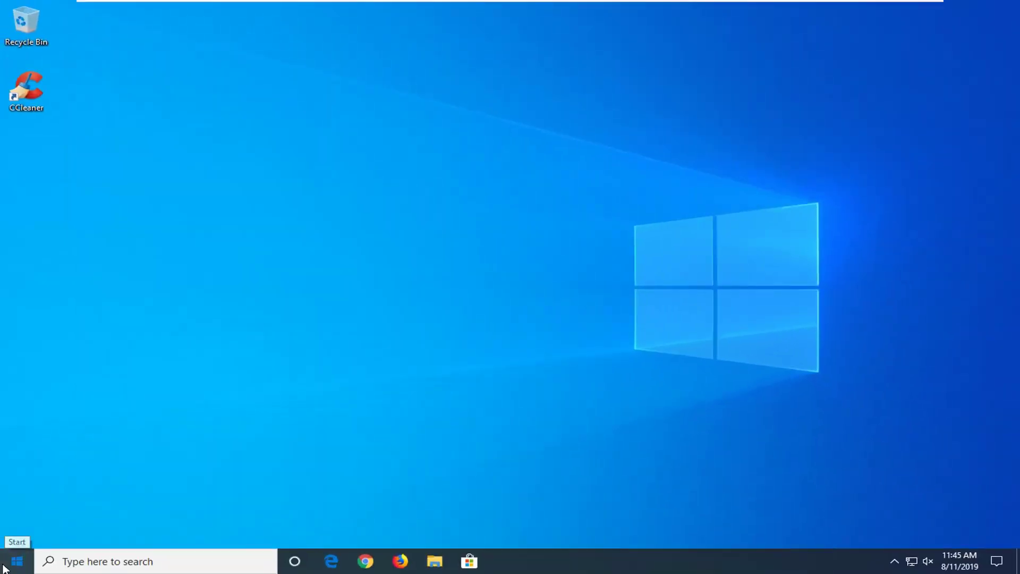
- Search Windows for "disk cleanup", open Disk Cleanup for drive C:, and rescan it with system files included
{"action": "left_click", "coordinate": [3, 567]}
{"action": "type", "text": "disk"}
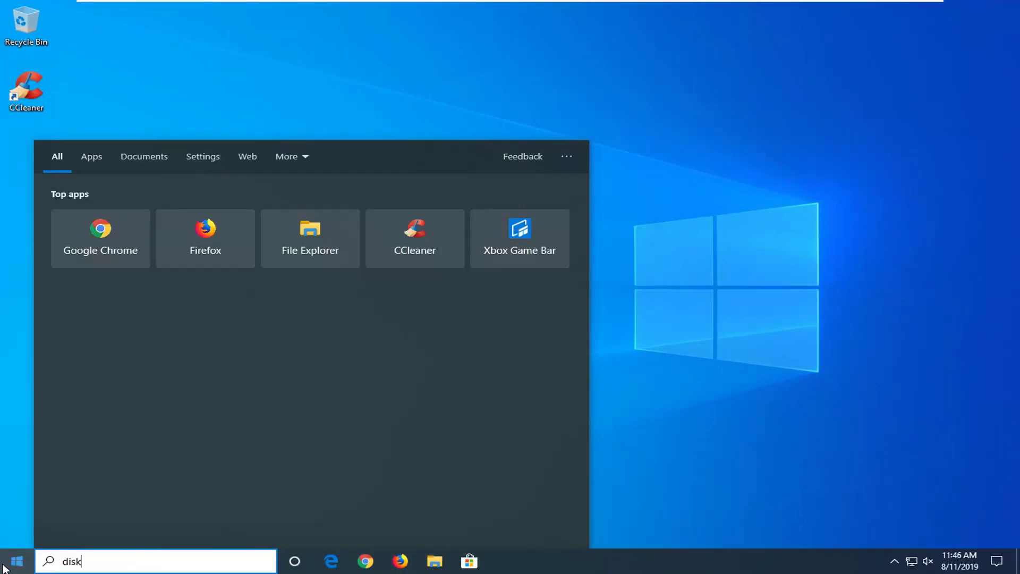
{"action": "type", "text": " cleanup"}
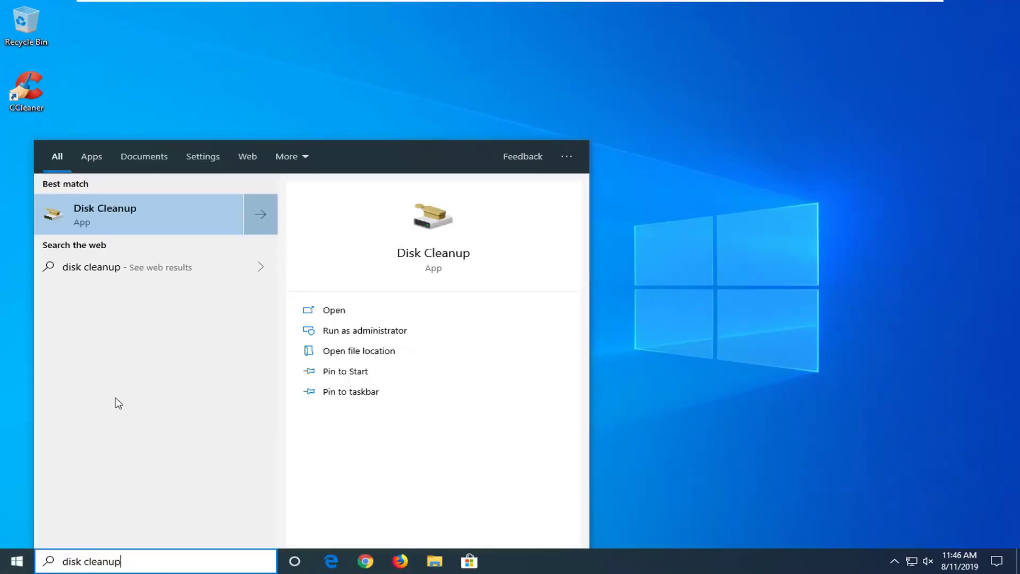
{"action": "left_click", "coordinate": [112, 214]}
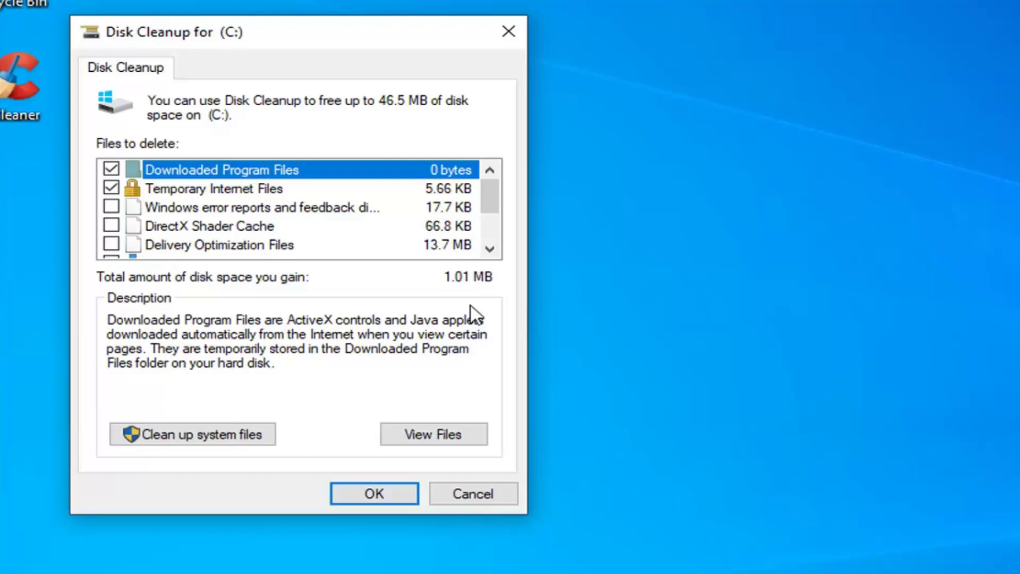
{"action": "left_click", "coordinate": [206, 438]}
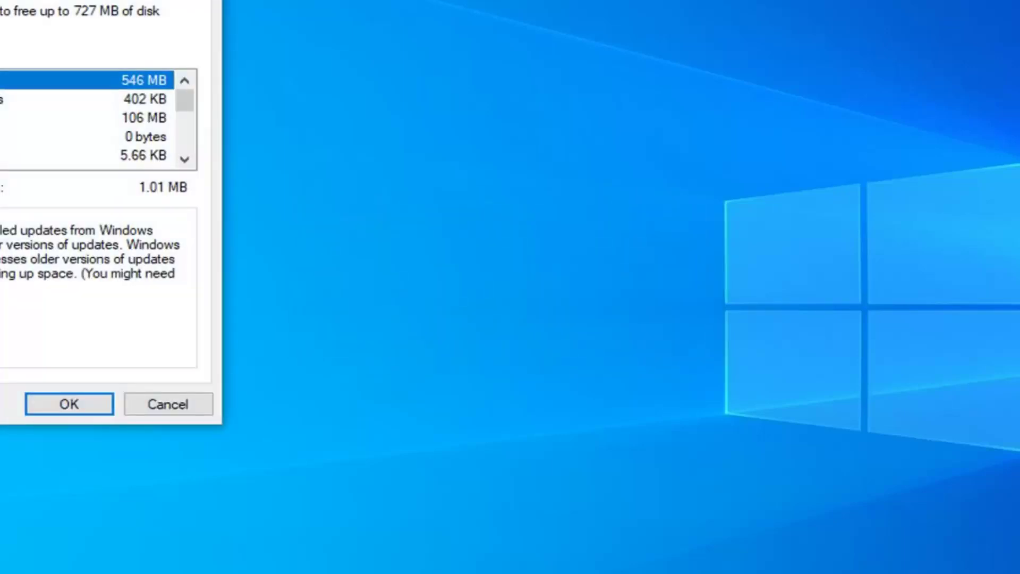
- Add Windows Update Cleanup and Windows upgrade log files to the files to delete and start the cleanup
{"action": "left_click_drag", "start_coordinate": [43, 1], "coordinate": [318, 50]}
{"action": "left_click", "coordinate": [102, 180]}
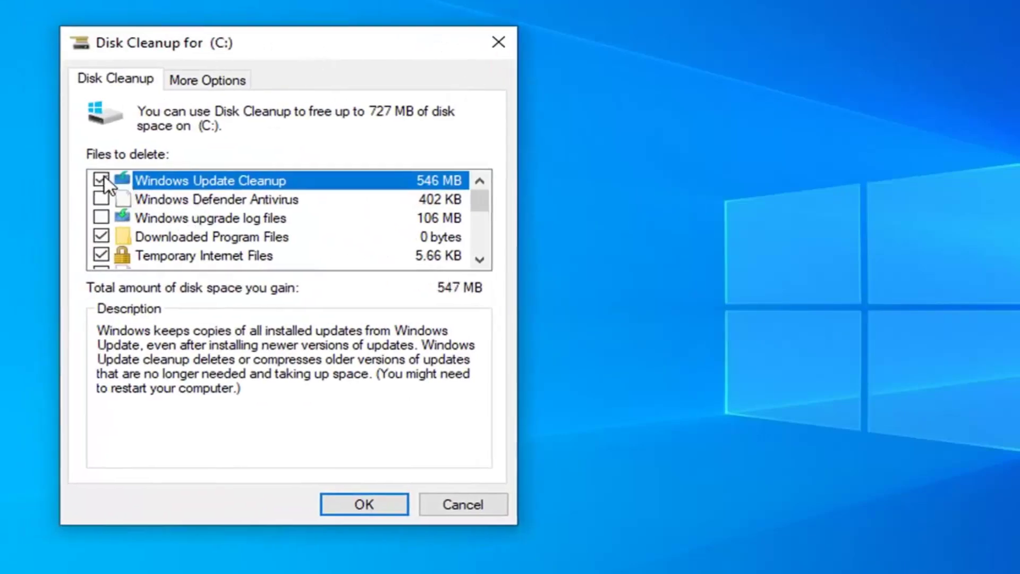
{"action": "left_click", "coordinate": [98, 218]}
{"action": "left_click", "coordinate": [375, 504]}
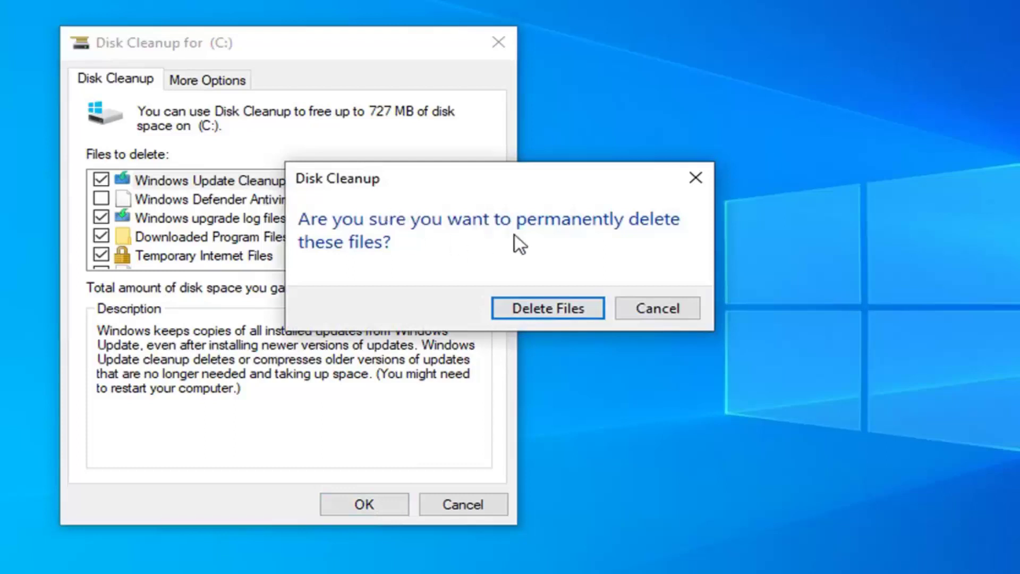